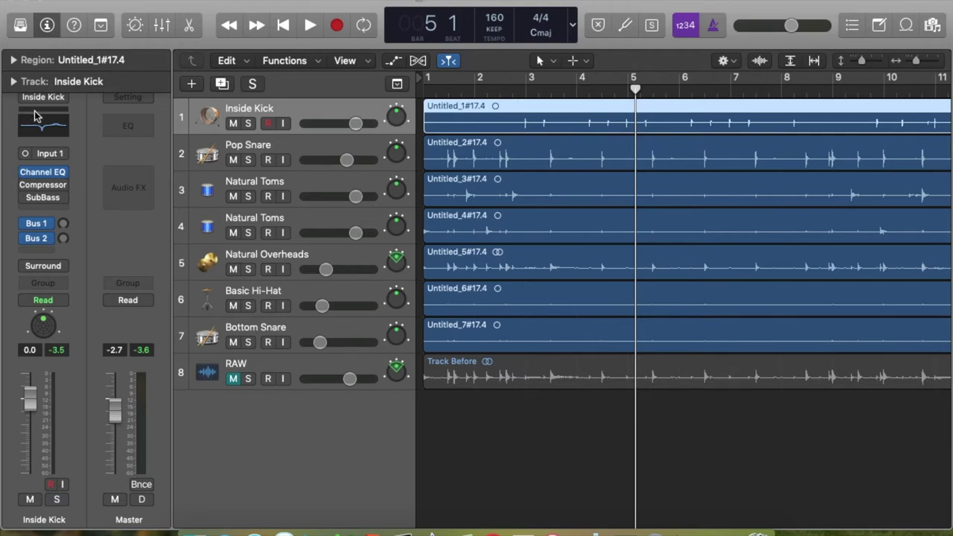
Solo the Inside Kick track and play from the start to hear the kick alone
left_click(248, 123)
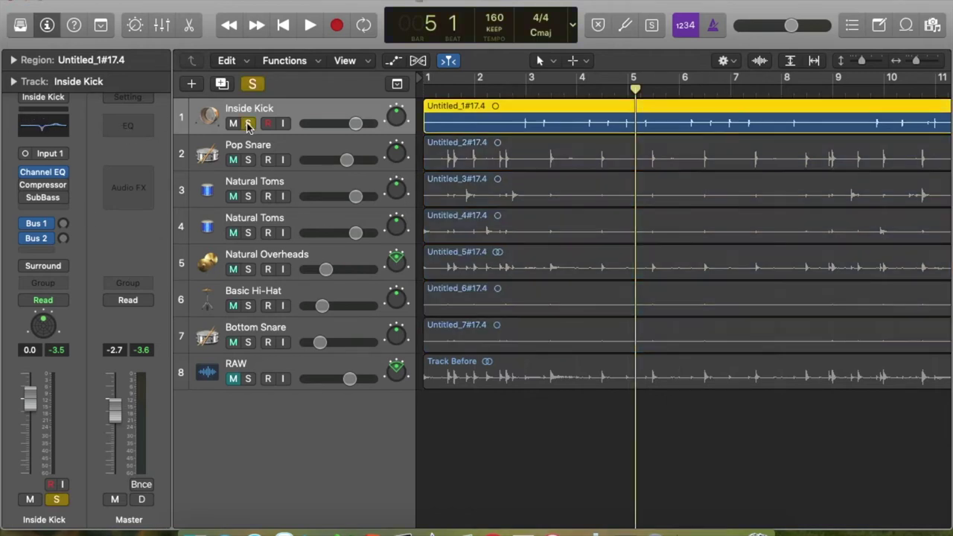
key("Return")
key("space")
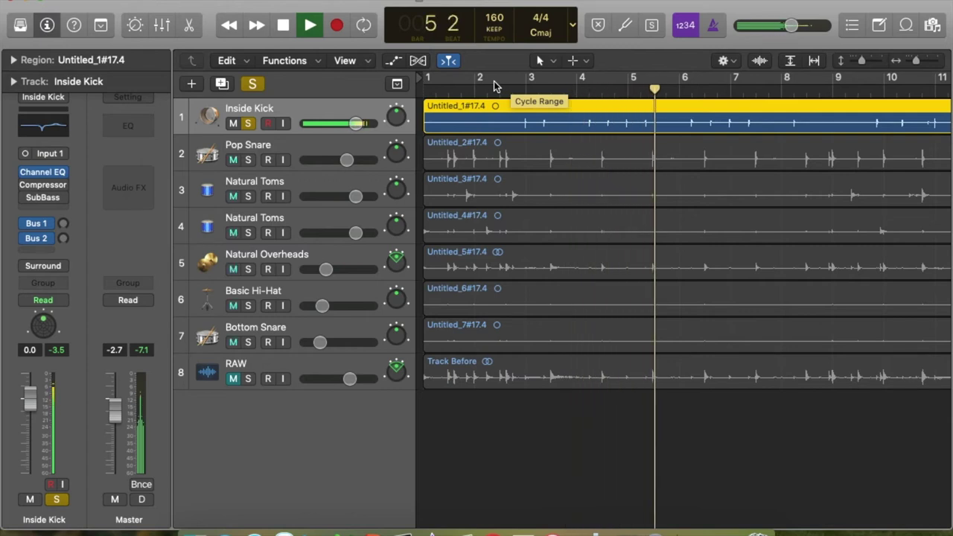
key("space")
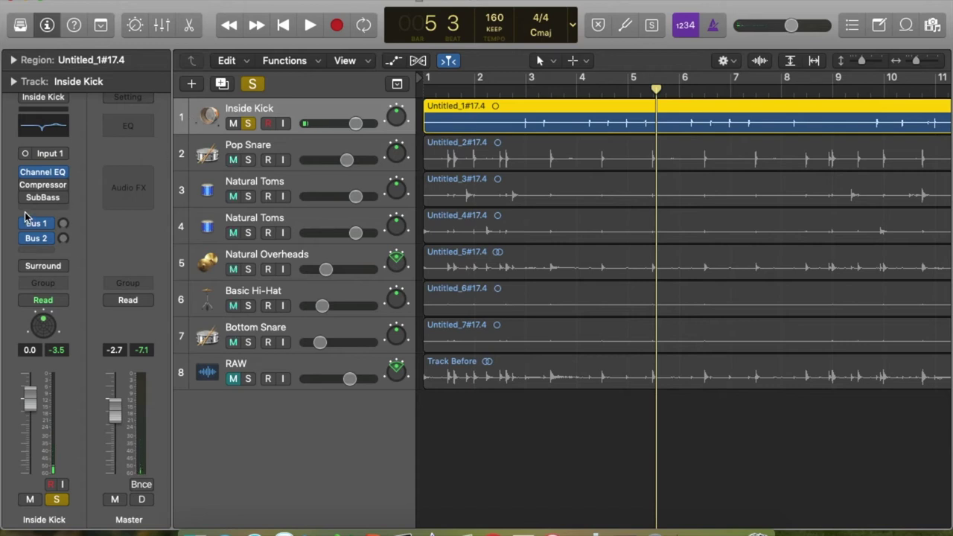
mouse_move(27, 187)
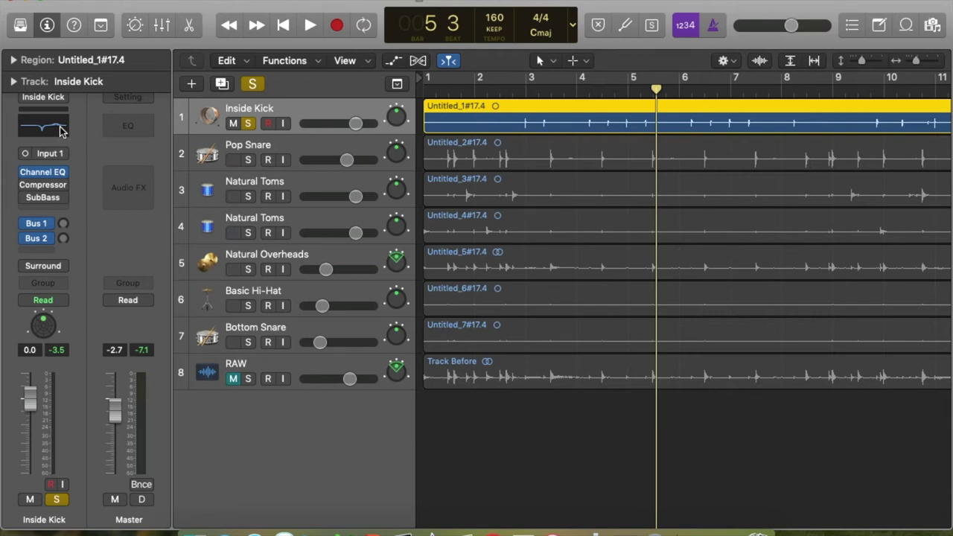
Open the Inside Kick's Channel EQ and recall its Factory Default so every band is 0.0 dB
left_click(61, 130)
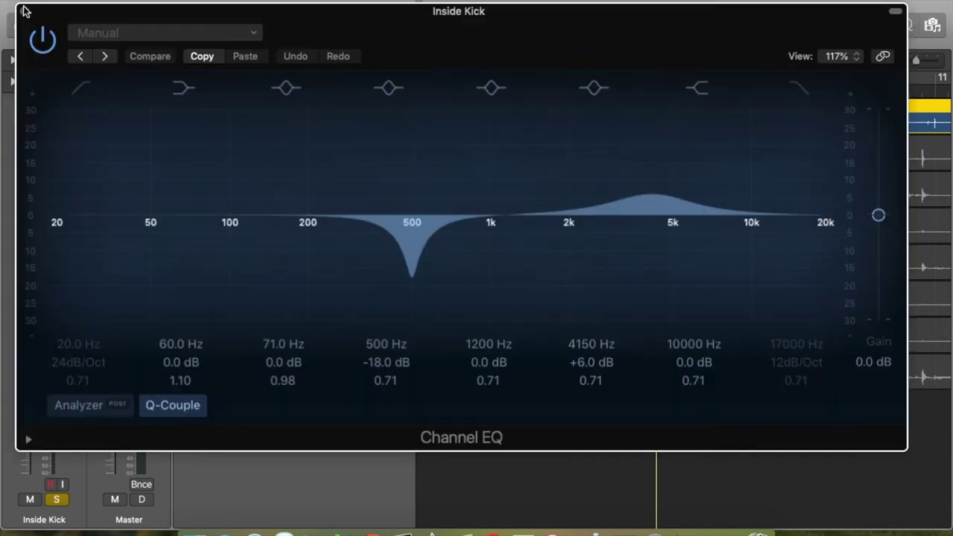
left_click(24, 13)
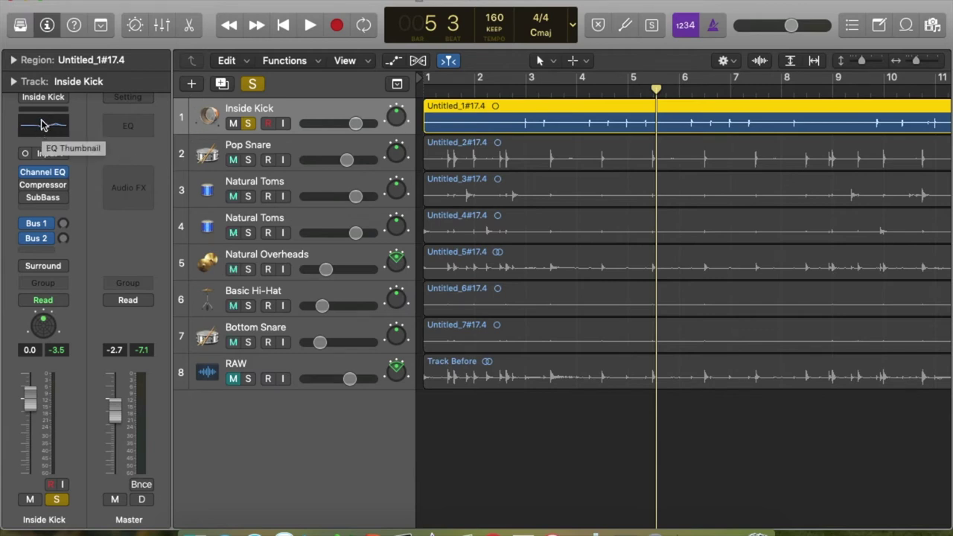
mouse_move(42, 126)
left_mouse_down()
mouse_move(42, 108)
mouse_move(40, 130)
left_mouse_up()
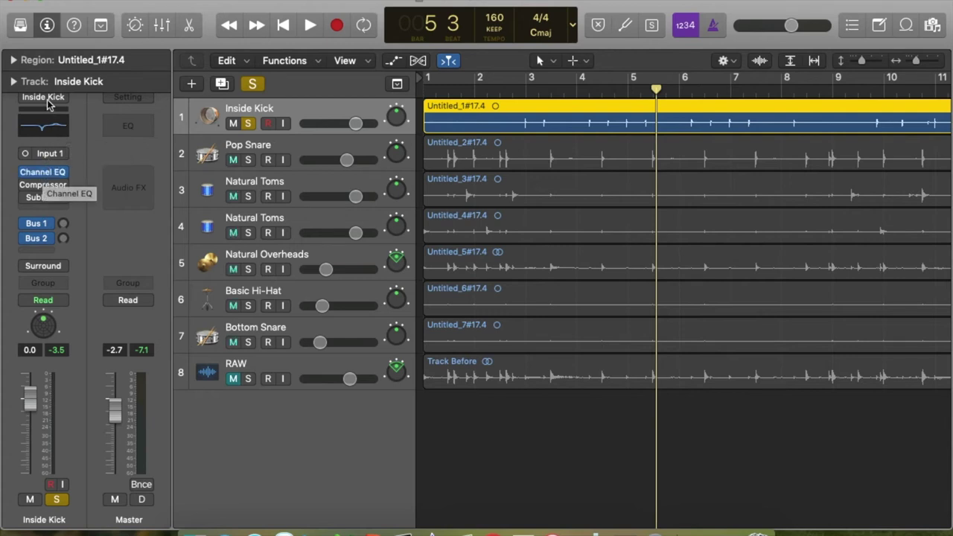
left_click(43, 134)
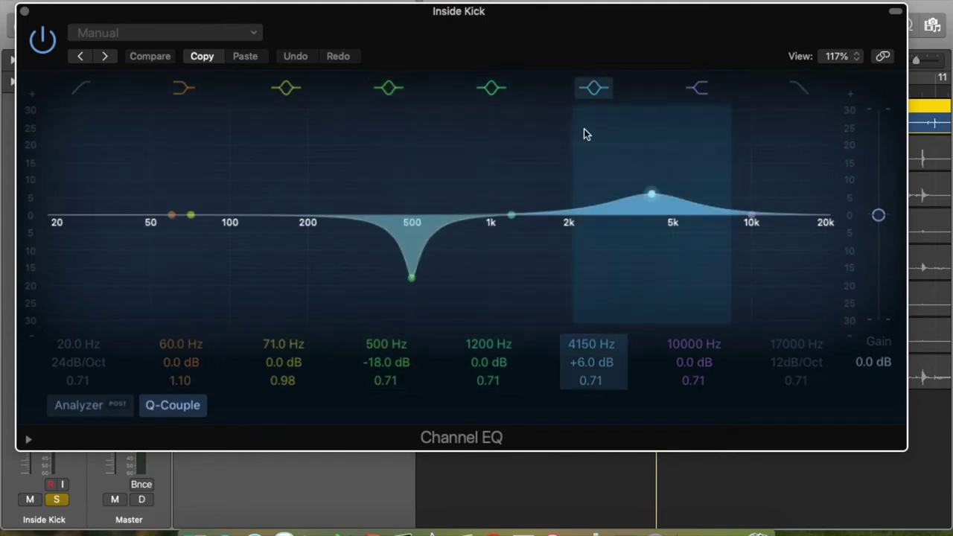
left_click(247, 37)
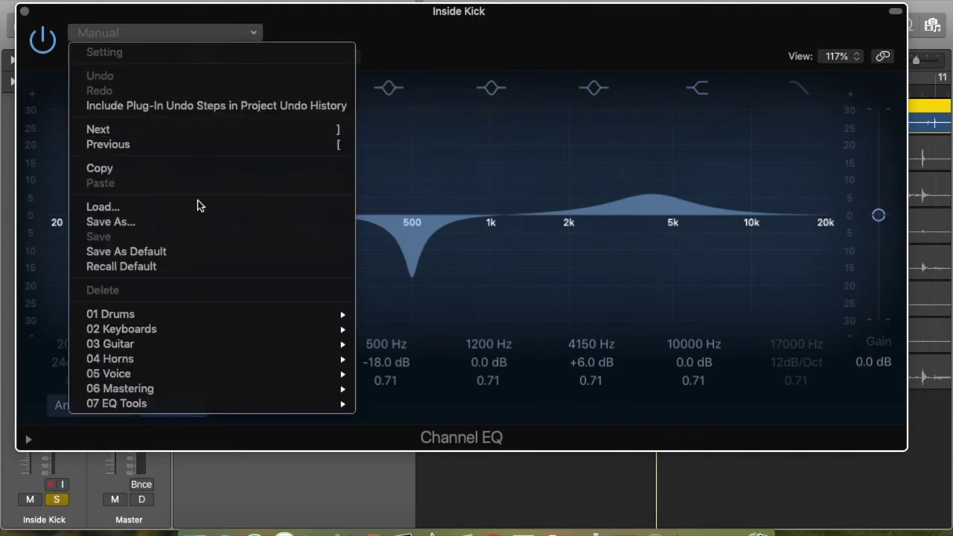
left_click(178, 265)
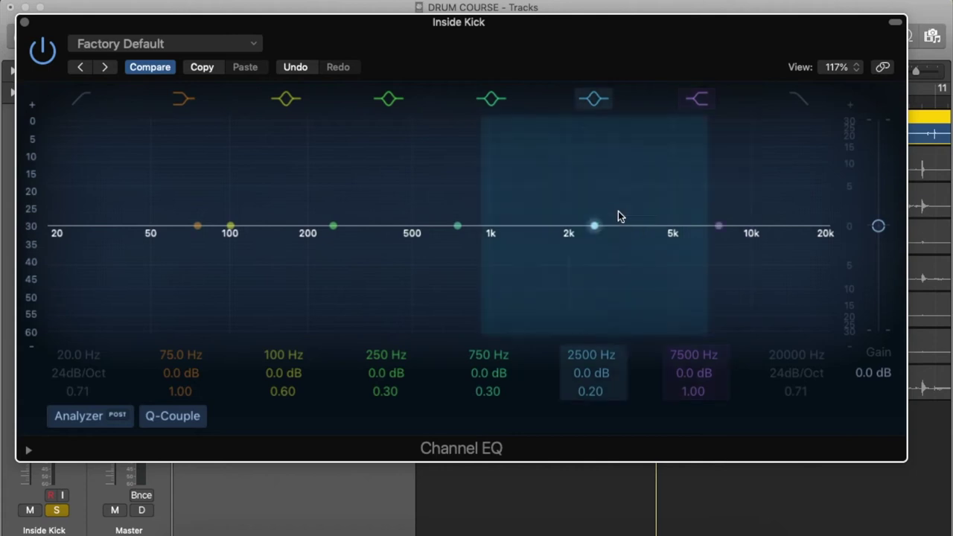
While playing, add a +12.5 dB high shelf at 1680 Hz and a high cut at 12600 Hz
key("space")
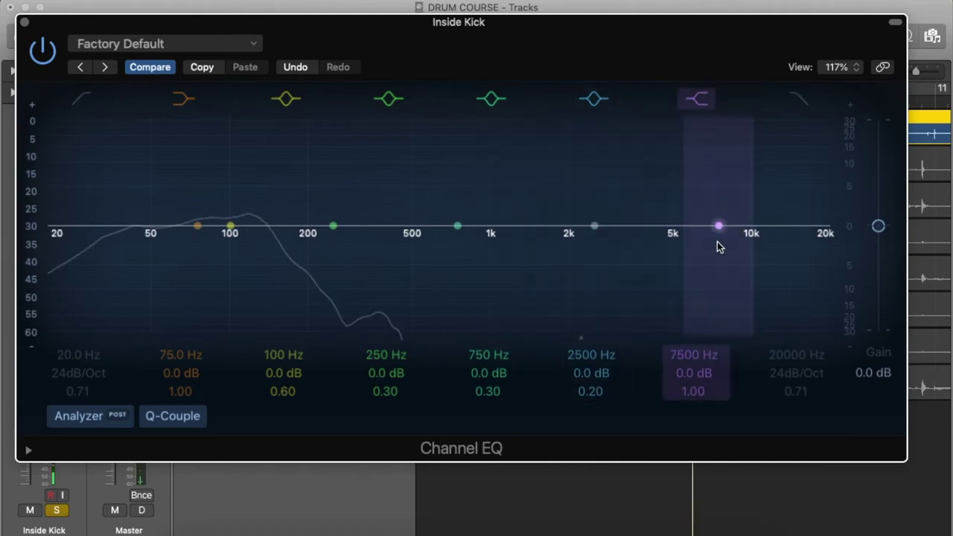
left_click_drag(718, 226, 546, 164)
left_click(796, 109)
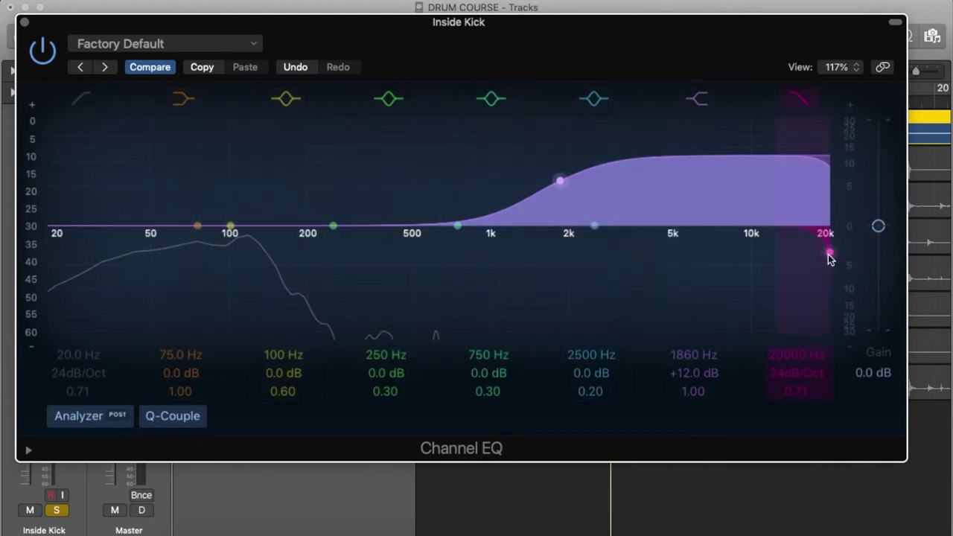
left_click_drag(829, 254, 785, 256)
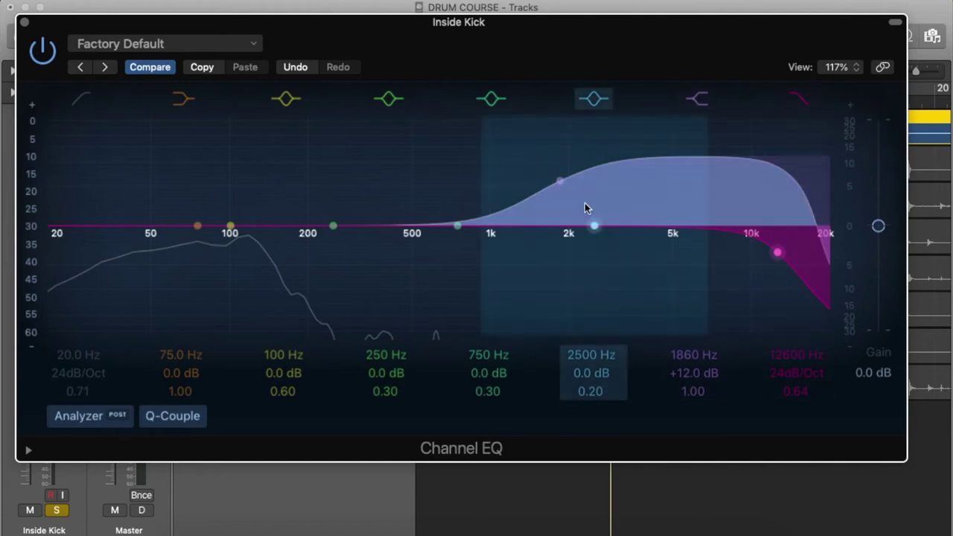
left_click_drag(561, 183, 549, 183)
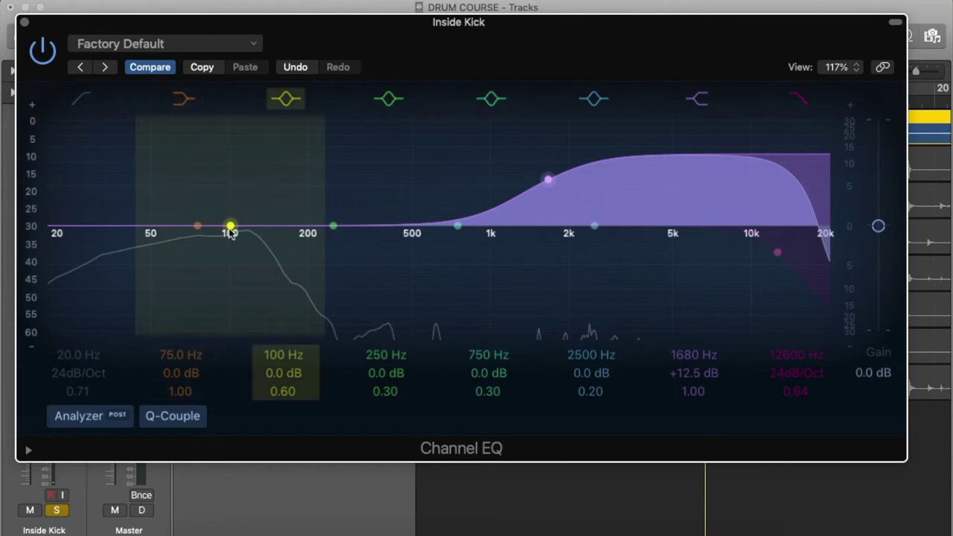
Boost a +9 dB low shelf at 82 Hz and add a resonant low cut at 31 Hz
left_click_drag(548, 187, 553, 181)
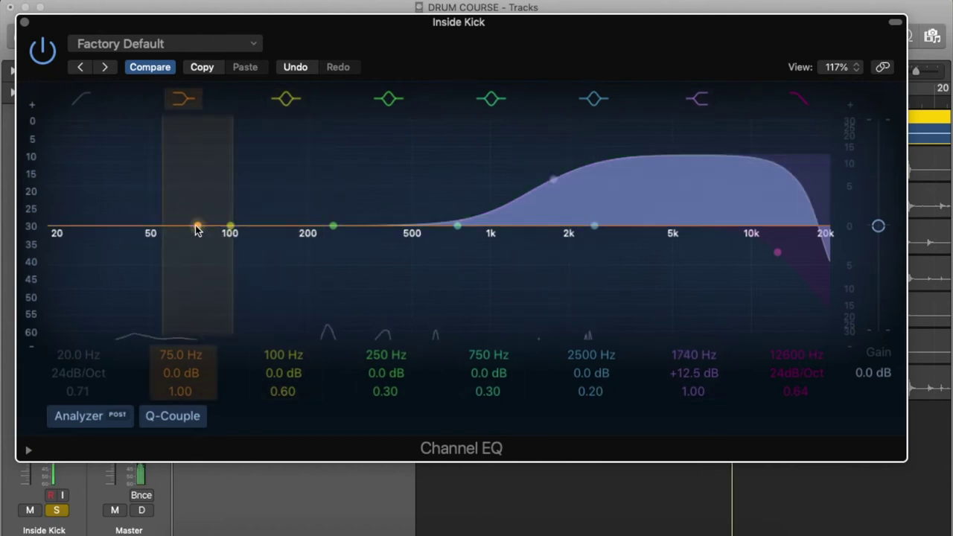
left_click_drag(197, 225, 209, 189)
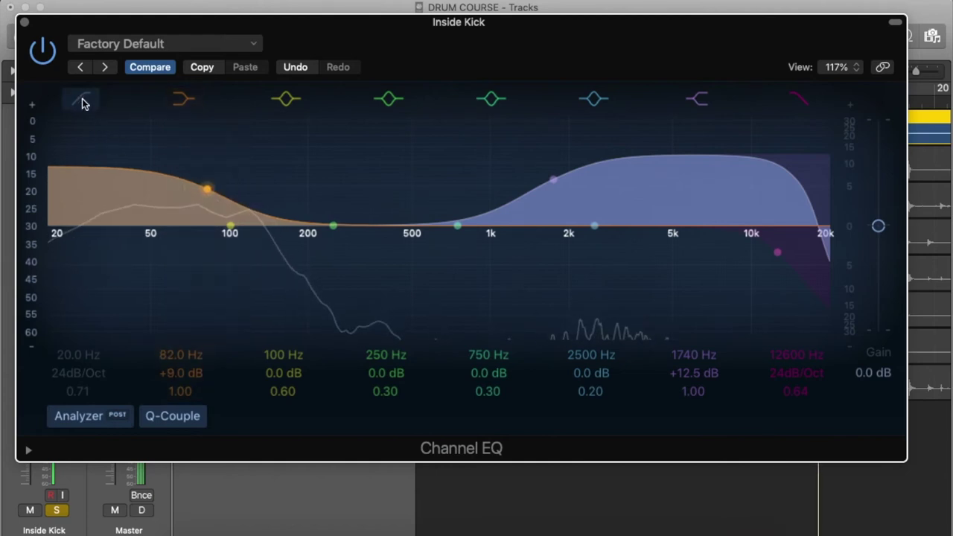
left_click_drag(50, 255, 170, 227)
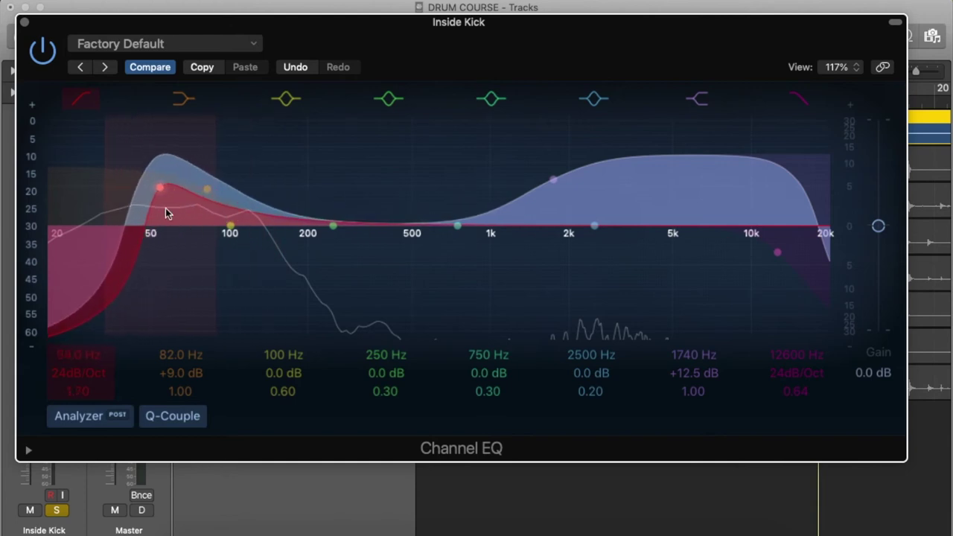
left_click_drag(164, 186, 96, 191)
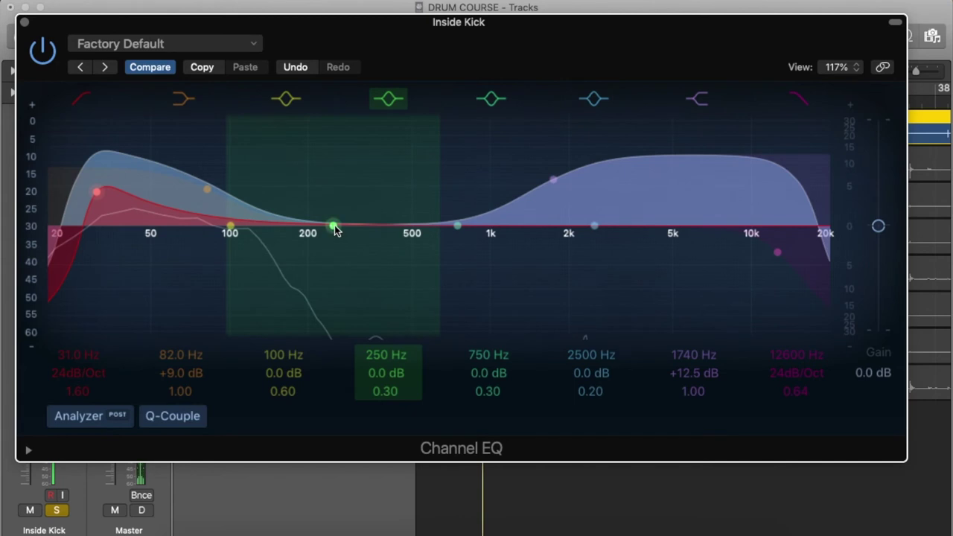
Shape band 4 into a -20.5 dB cut at 166 Hz with Q 0.83
left_click_drag(335, 228, 356, 232)
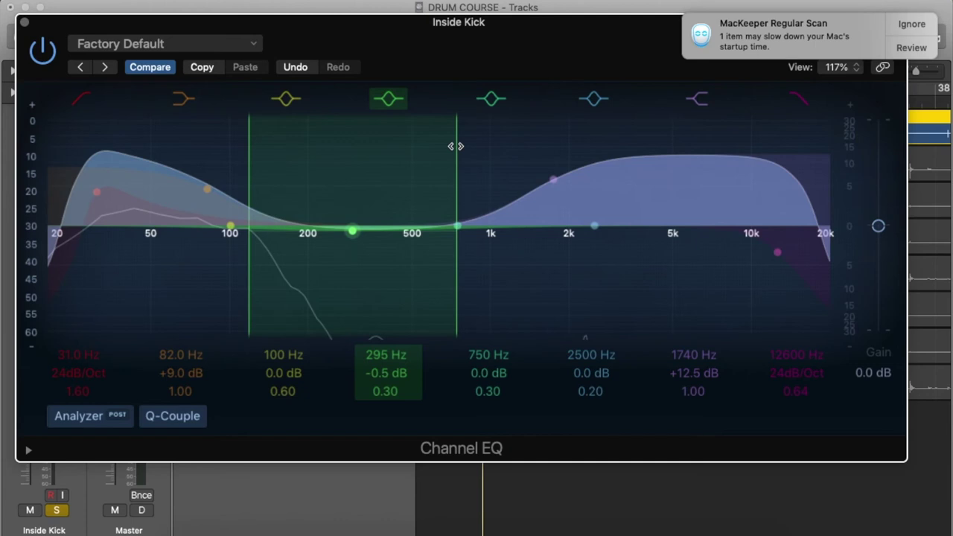
left_click_drag(456, 146, 420, 144)
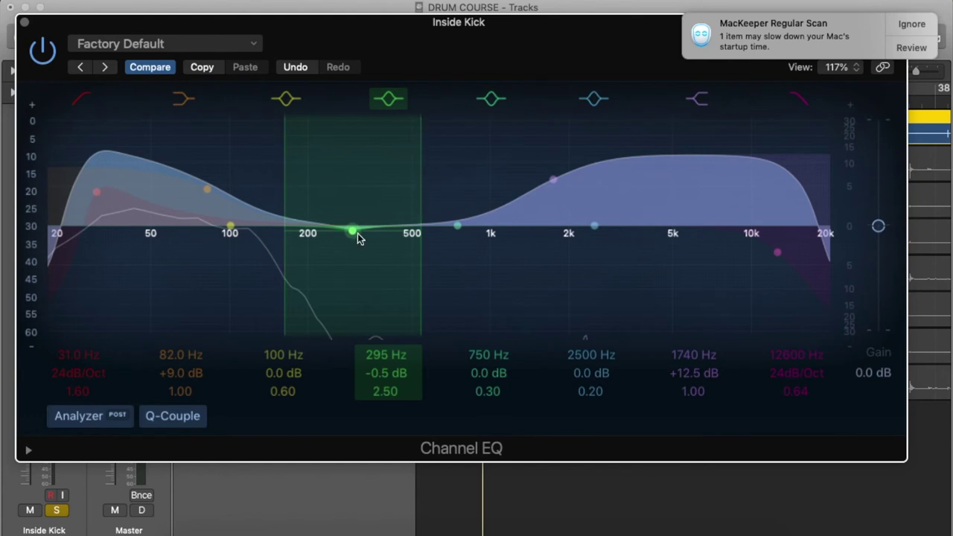
left_click_drag(352, 233, 349, 271)
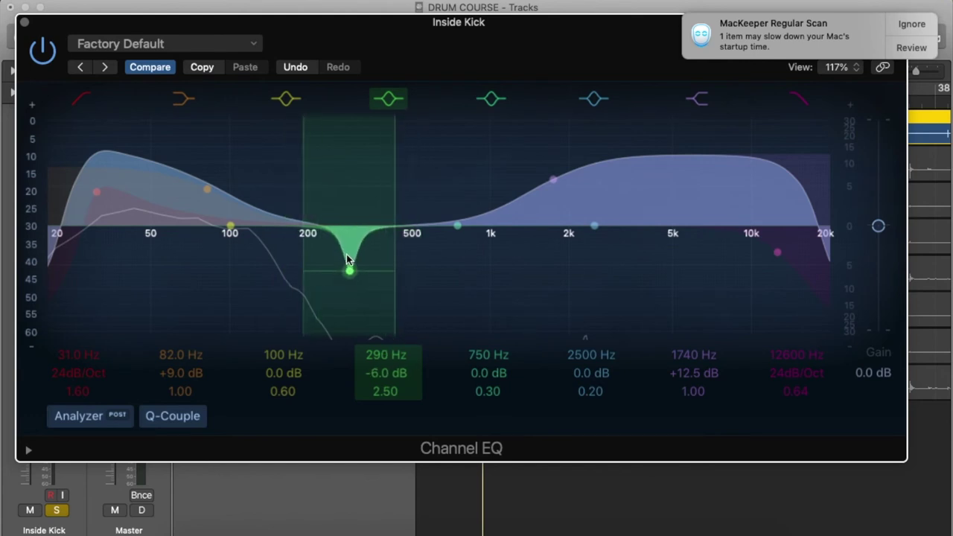
left_click(902, 28)
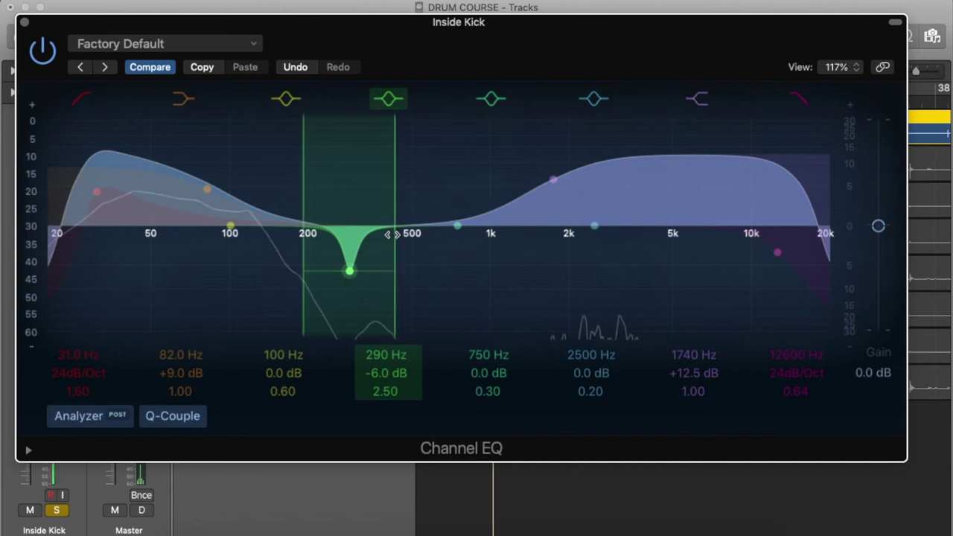
left_click_drag(391, 235, 395, 206)
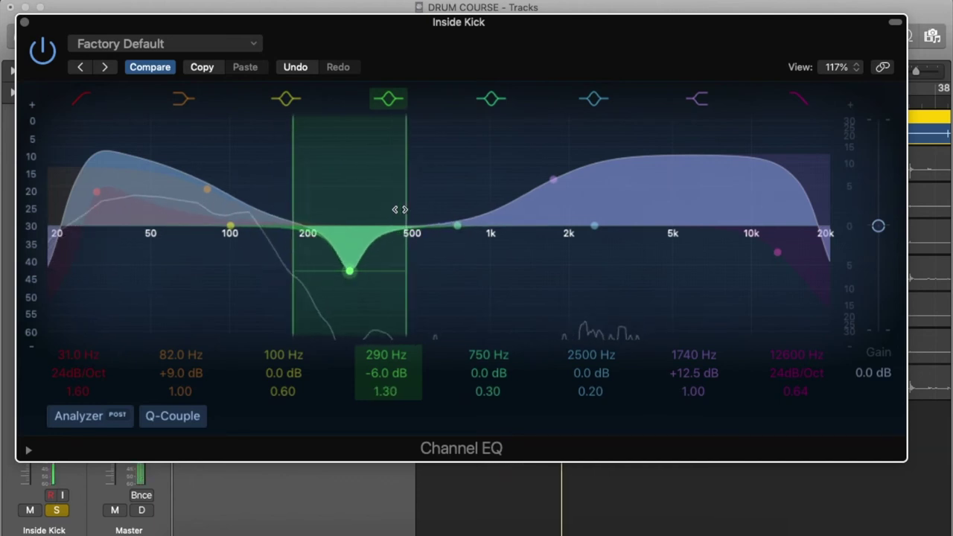
left_click_drag(350, 271, 350, 307)
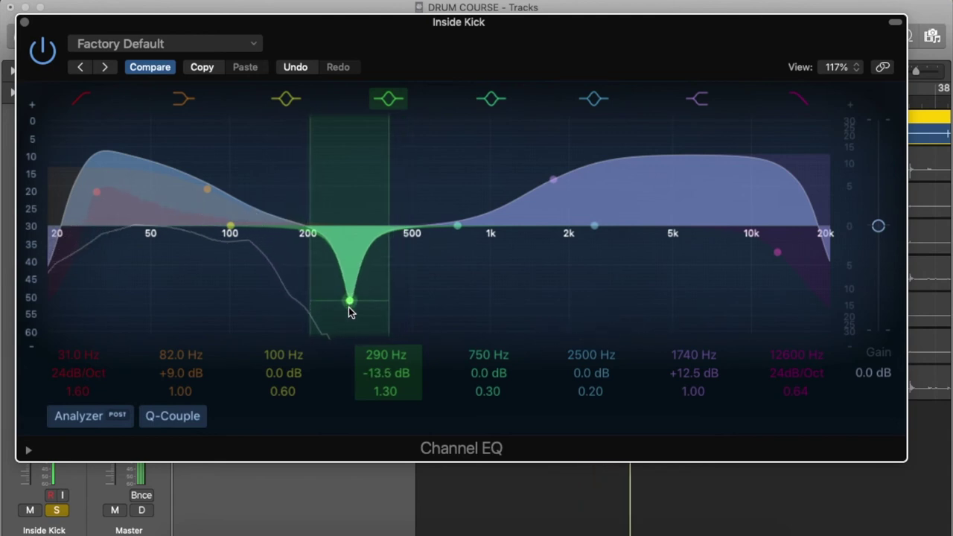
left_click_drag(391, 185, 402, 184)
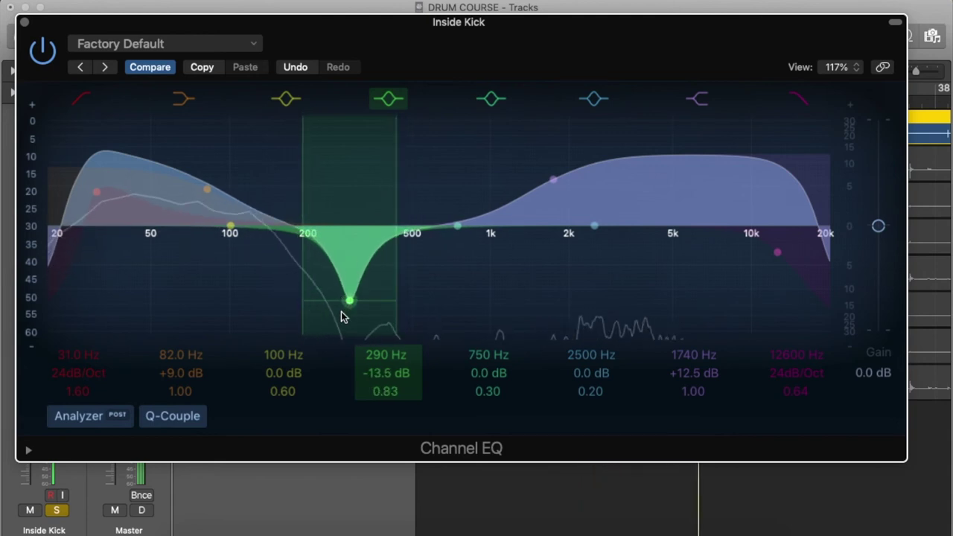
left_click_drag(349, 302, 368, 306)
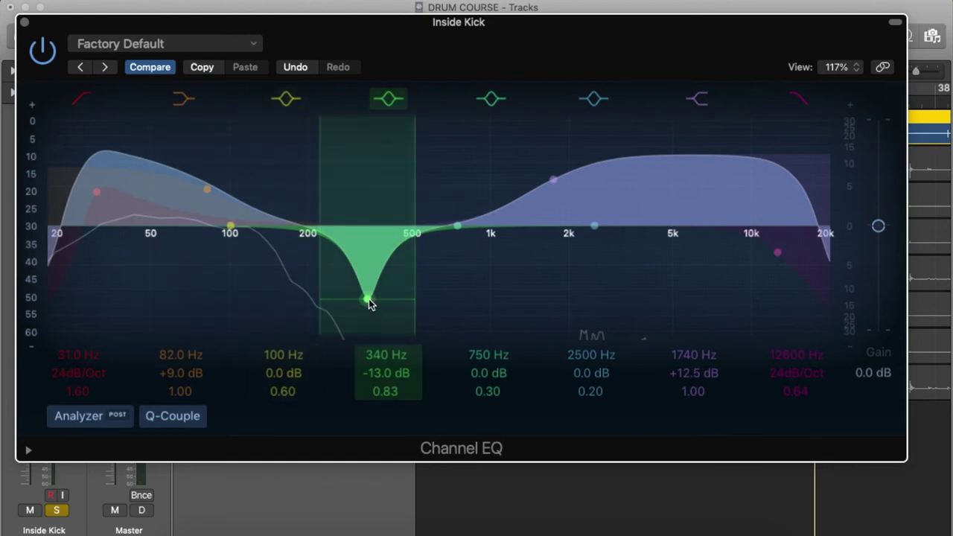
left_click_drag(370, 302, 356, 330)
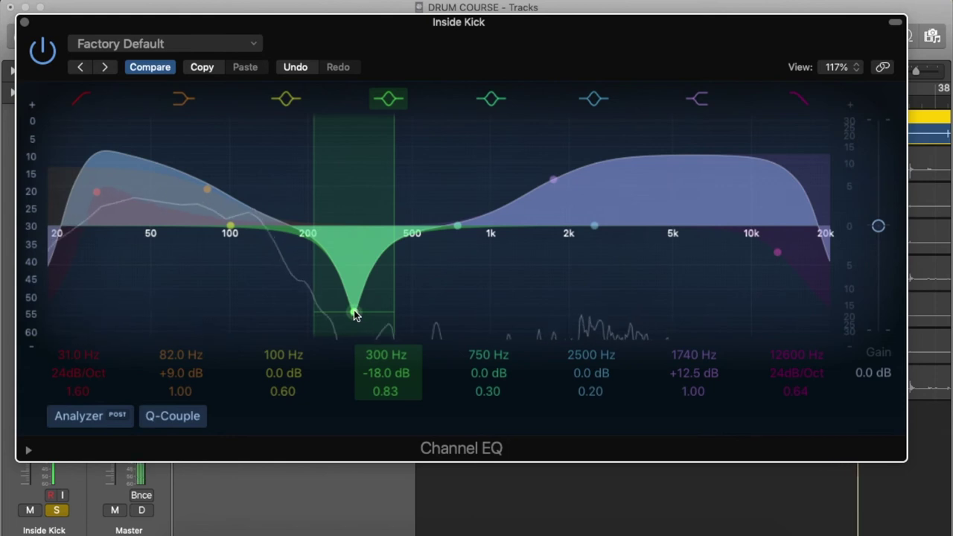
left_click_drag(355, 315, 284, 328)
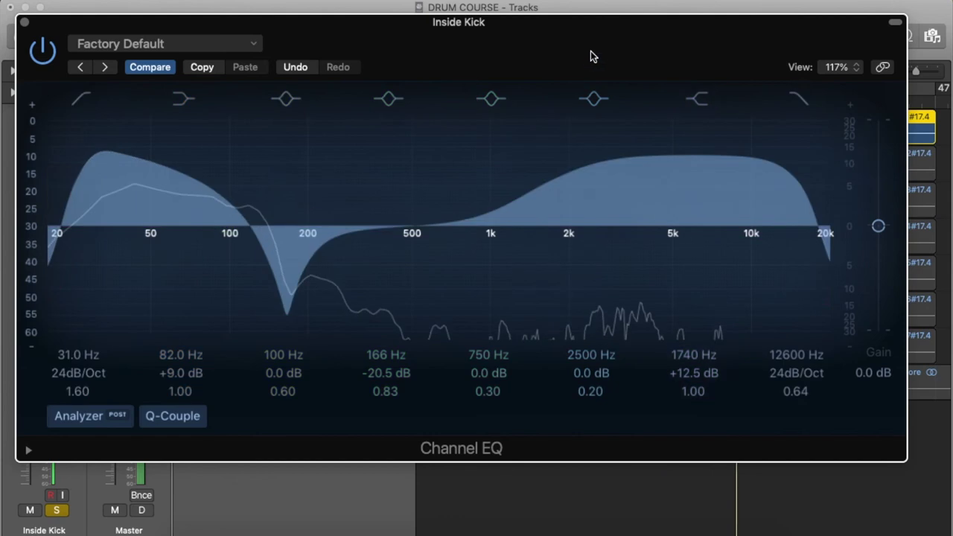
left_click_drag(589, 56, 480, 294)
Refine the kick EQ to -24 dB at 150 Hz, +14.5 dB at 1480 Hz and +9.5 dB at 82 Hz
left_click(614, 102)
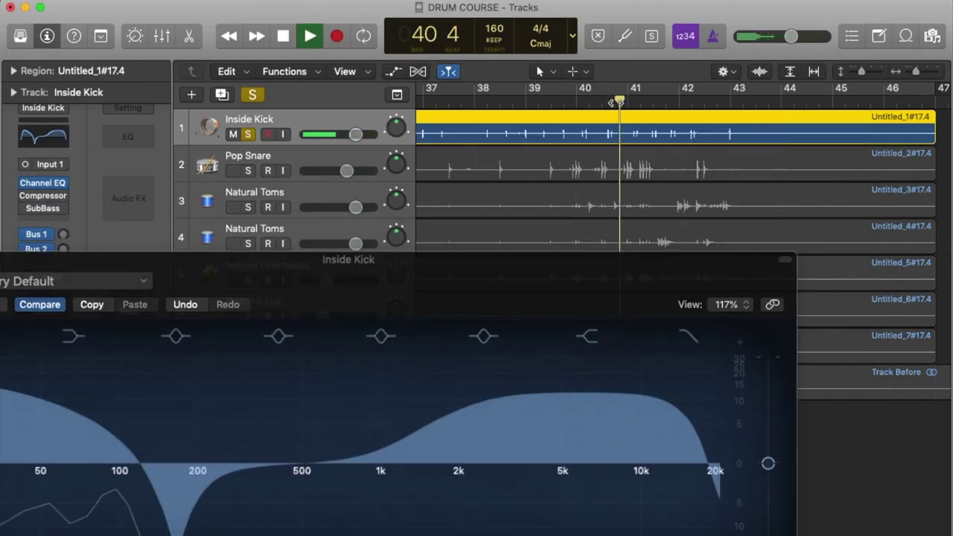
key("Return")
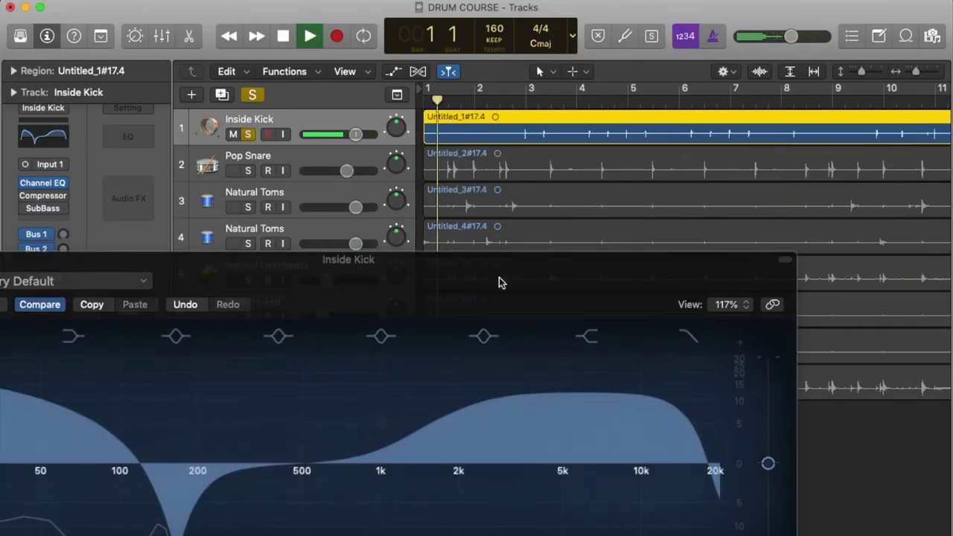
left_click_drag(501, 283, 548, 127)
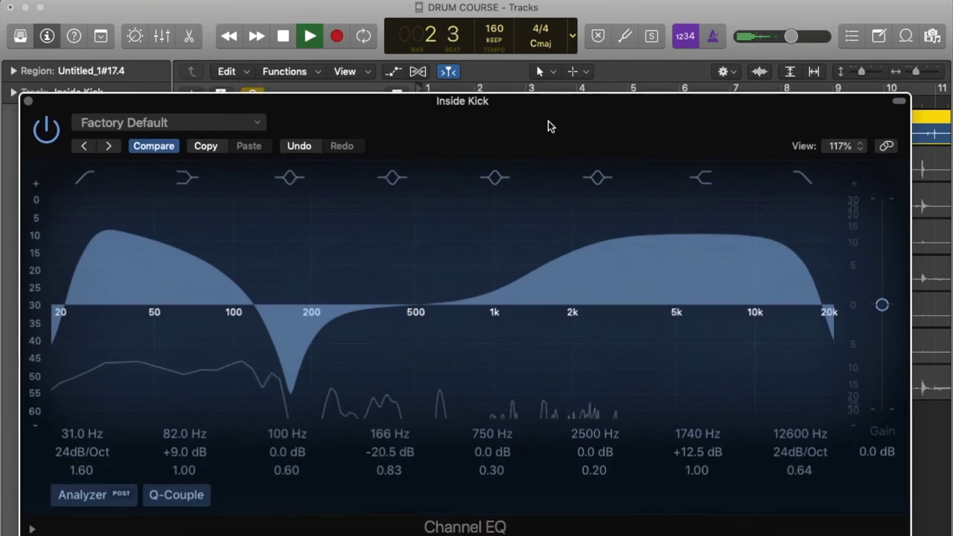
left_click_drag(558, 260, 544, 254)
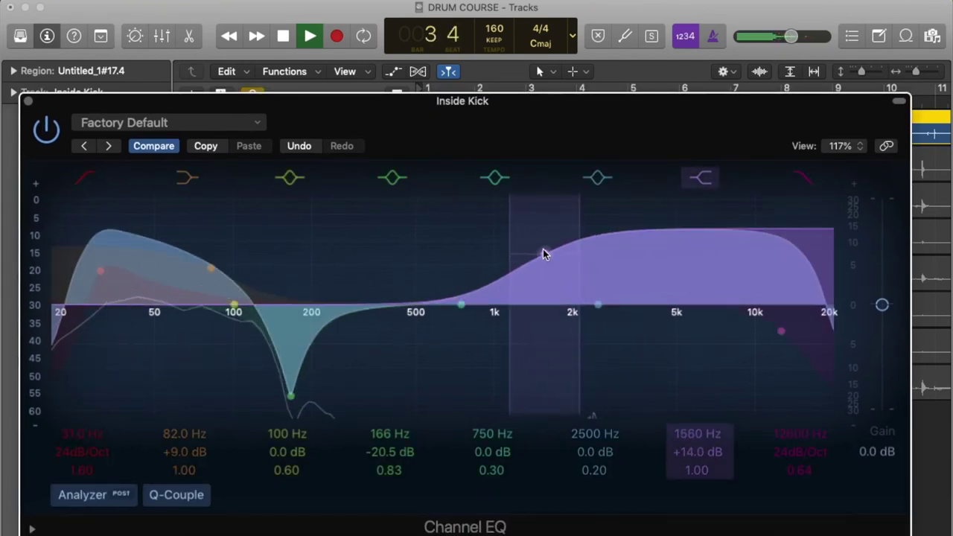
mouse_move(292, 400)
left_mouse_down()
mouse_move(315, 397)
mouse_move(237, 409)
mouse_move(279, 413)
left_mouse_up()
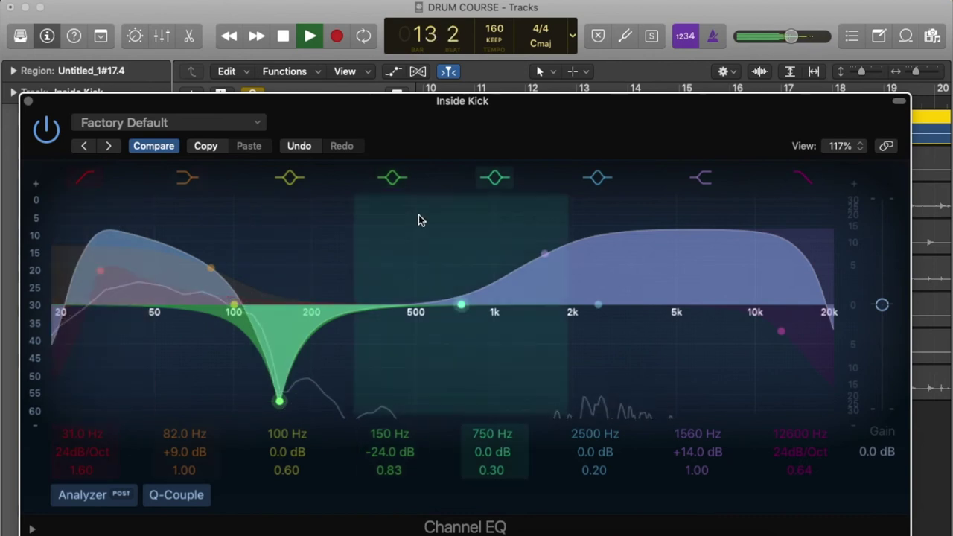
left_click_drag(546, 255, 540, 254)
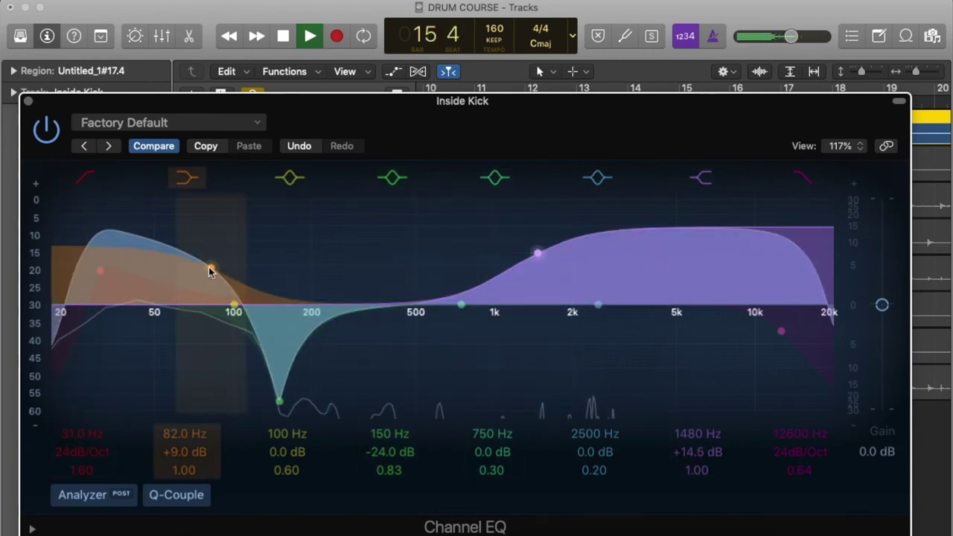
left_click_drag(210, 271, 211, 269)
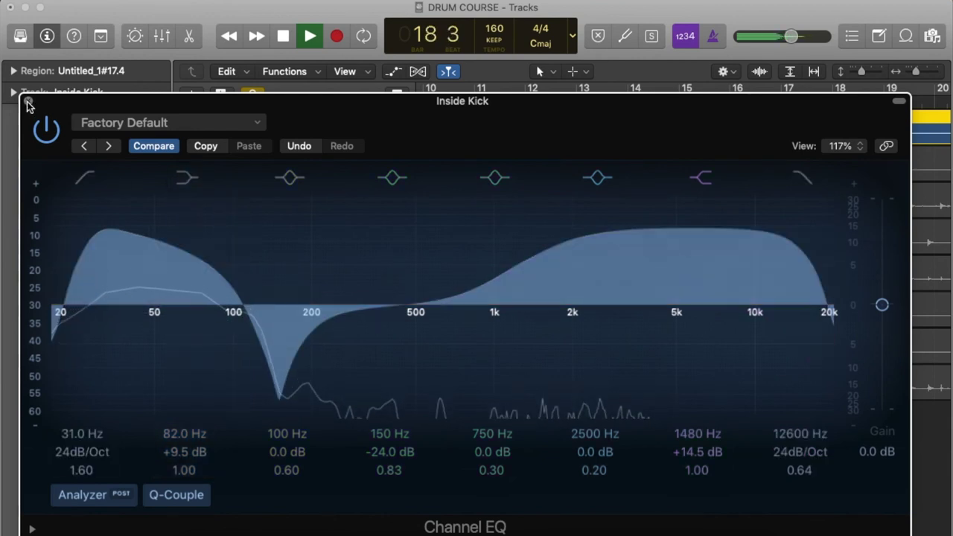
key("super+w")
Stop playback, unsolo Inside Kick and play the full drum mix from bar 1
key("space")
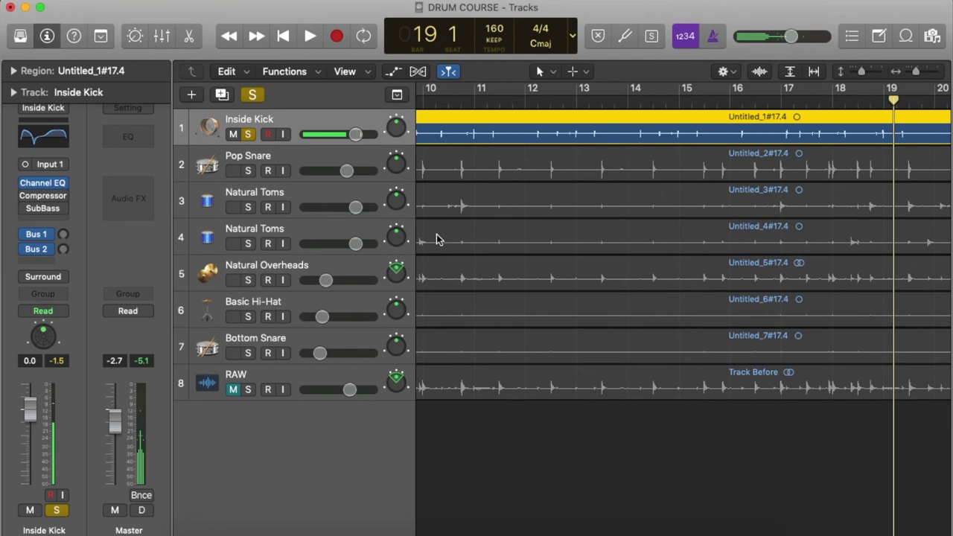
left_click(248, 135)
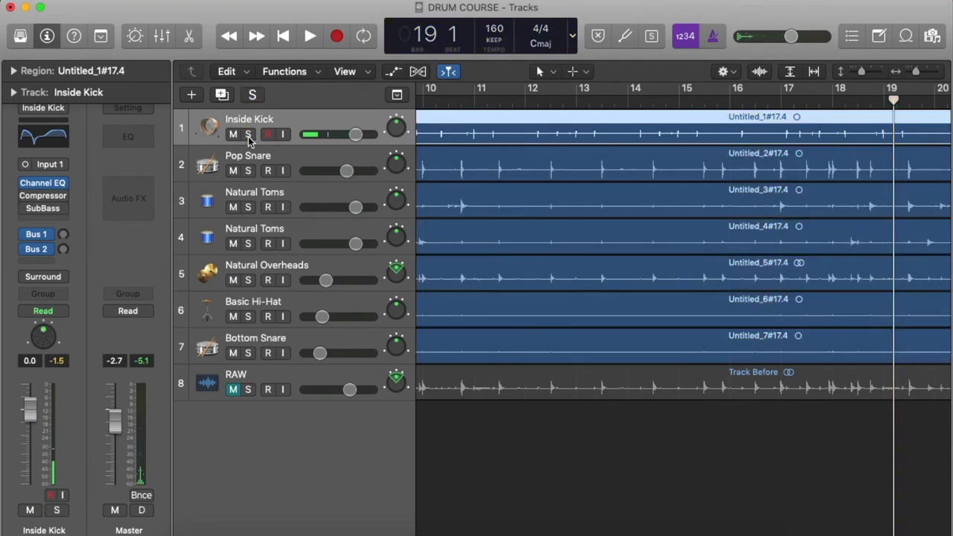
key("super+Left")
key("super+Left")
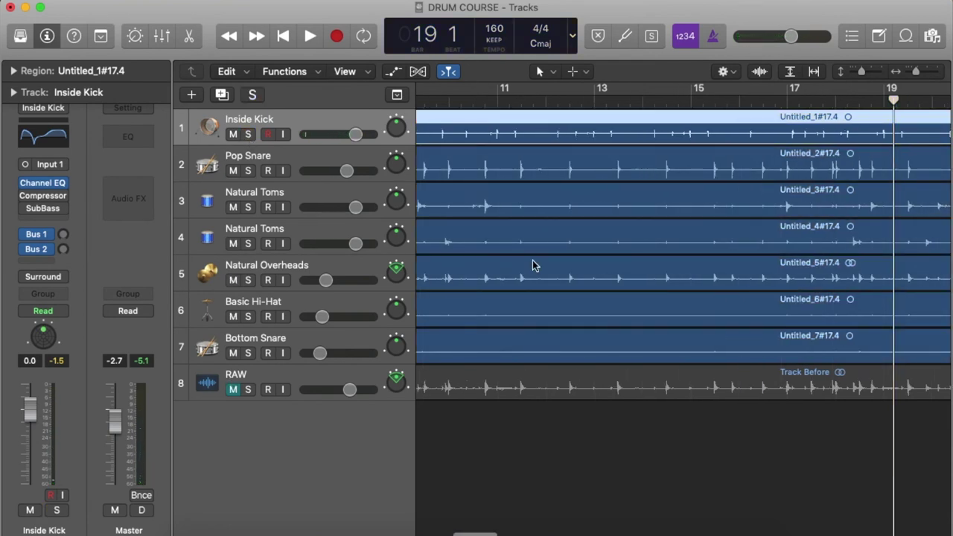
key("Return")
key("space")
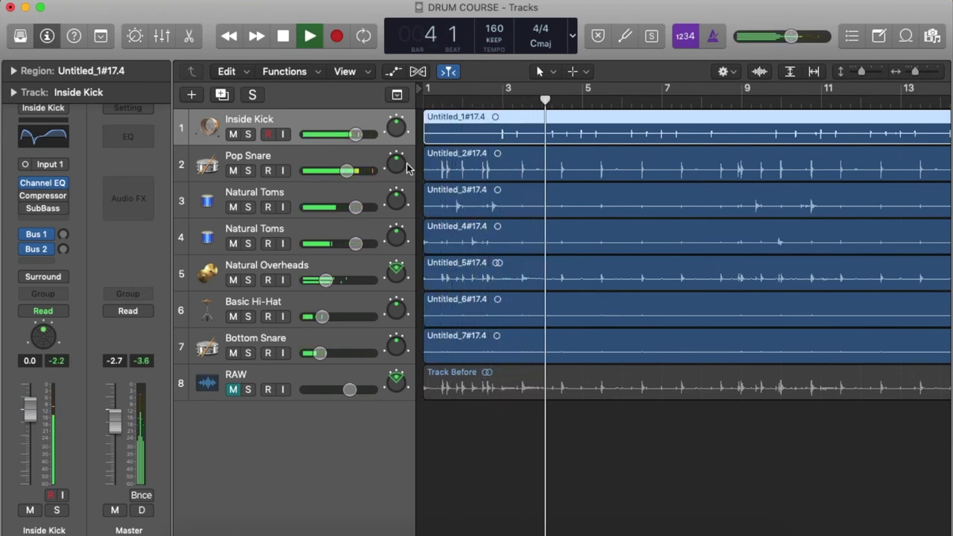
Listen to the mix up to bar 13, then solo Inside Kick again
left_click(266, 132)
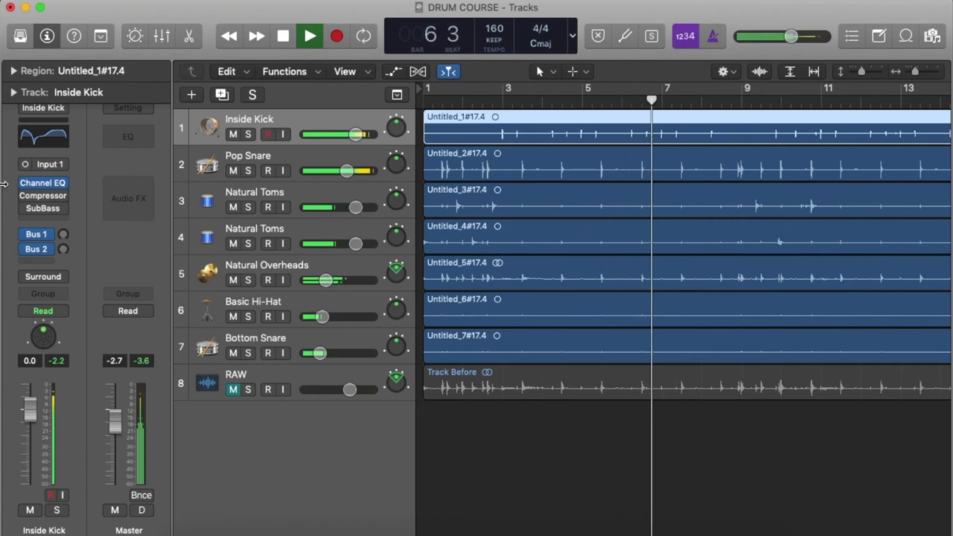
key("space")
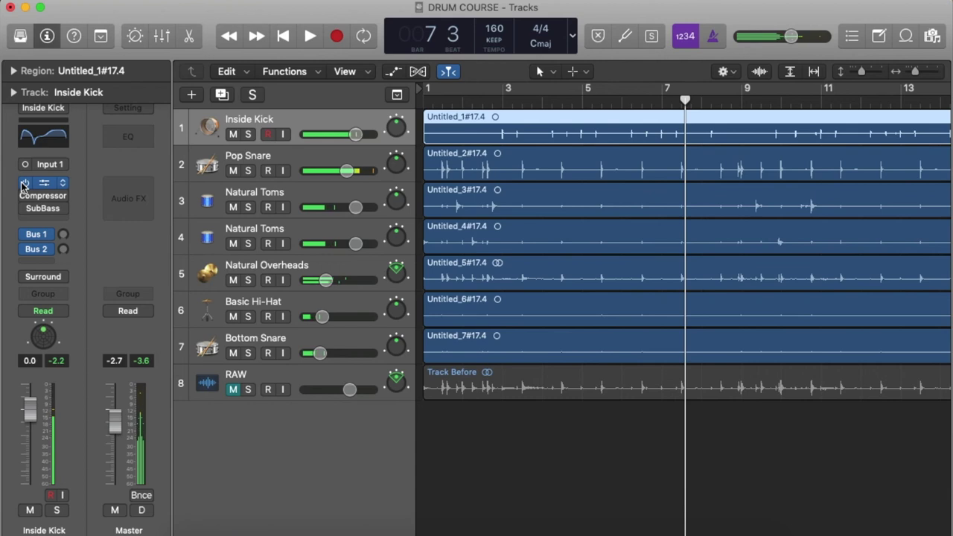
key("space")
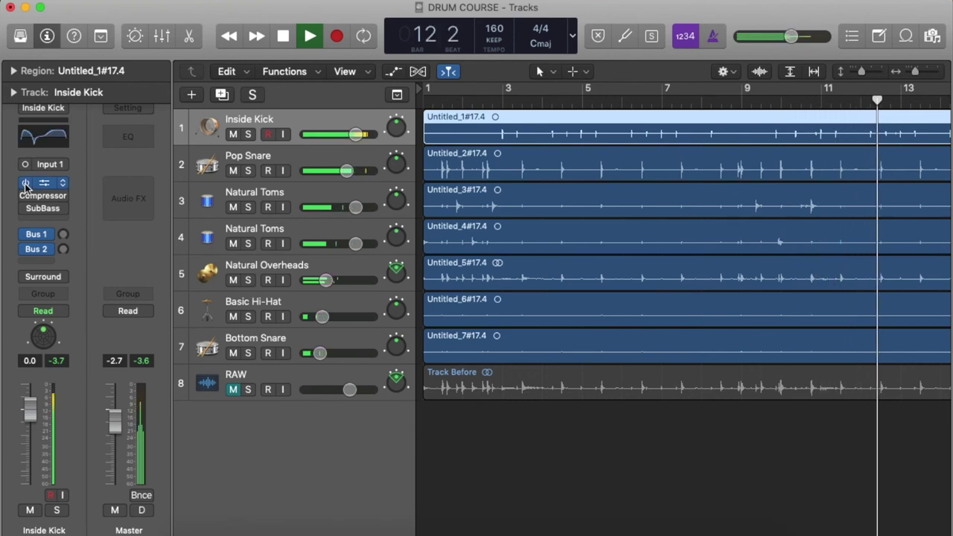
key("space")
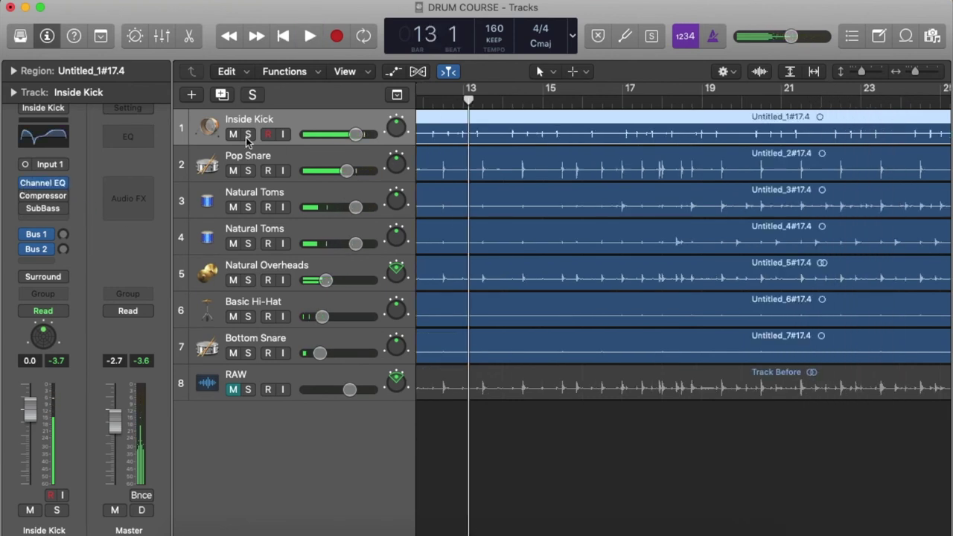
left_click(248, 135)
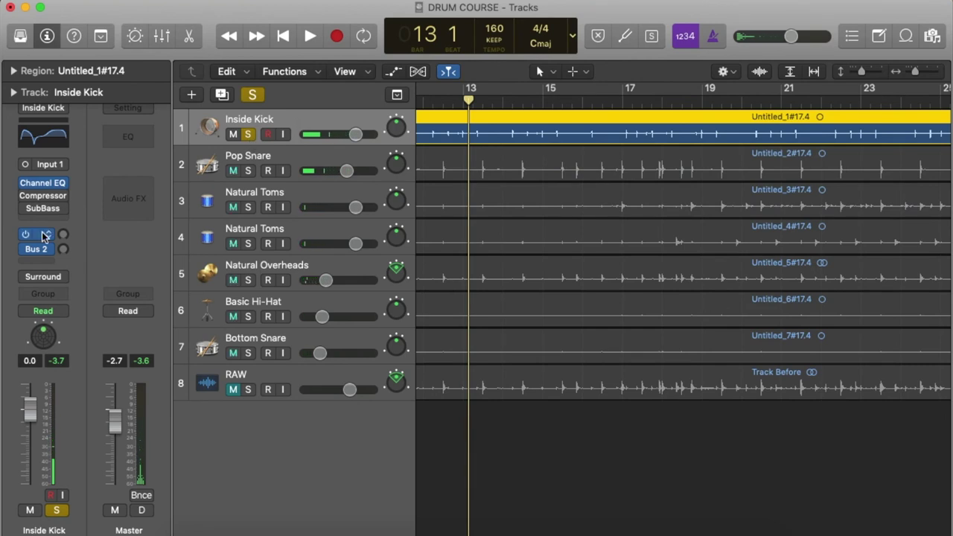
Insert a Dynamics > Enveloper plug-in in the slot below Channel EQ on Inside Kick
mouse_move(64, 205)
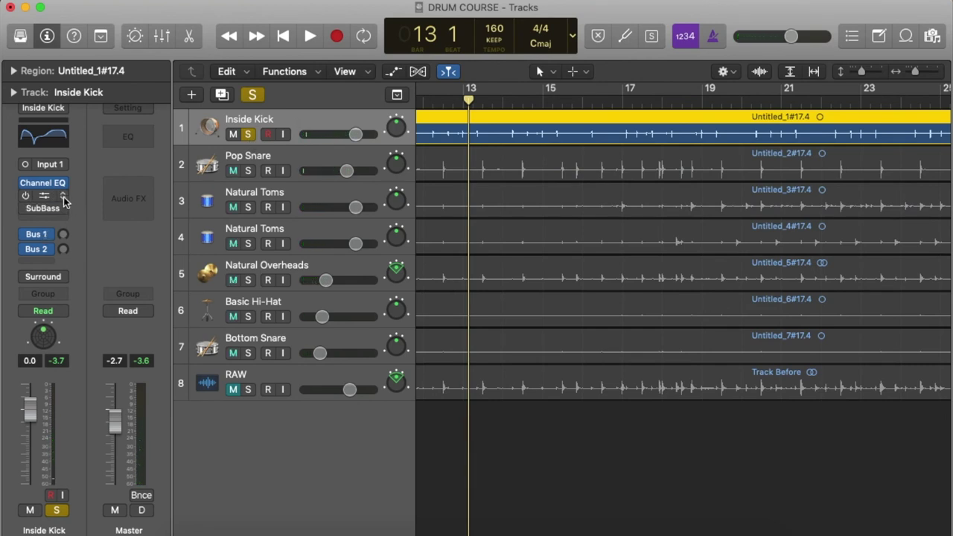
left_click(64, 196)
mouse_move(77, 275)
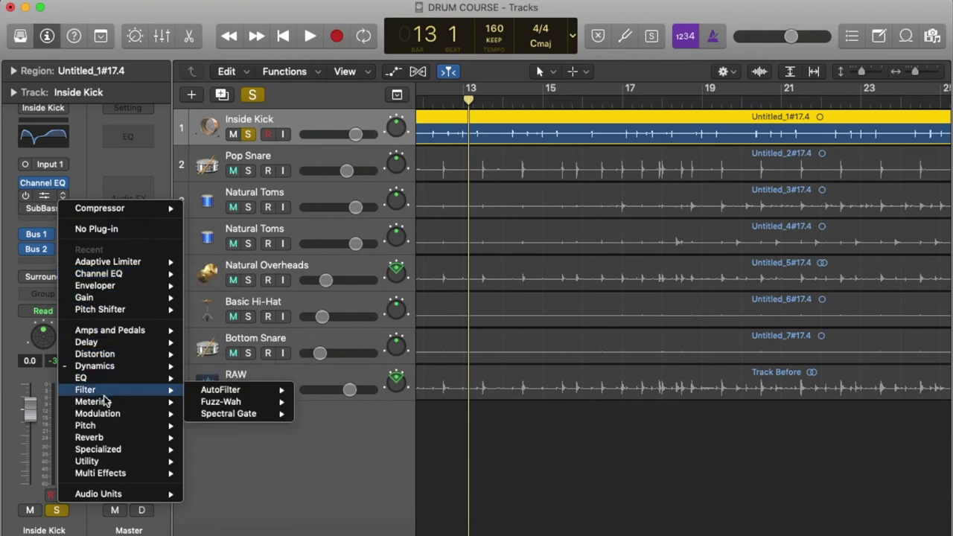
mouse_move(109, 415)
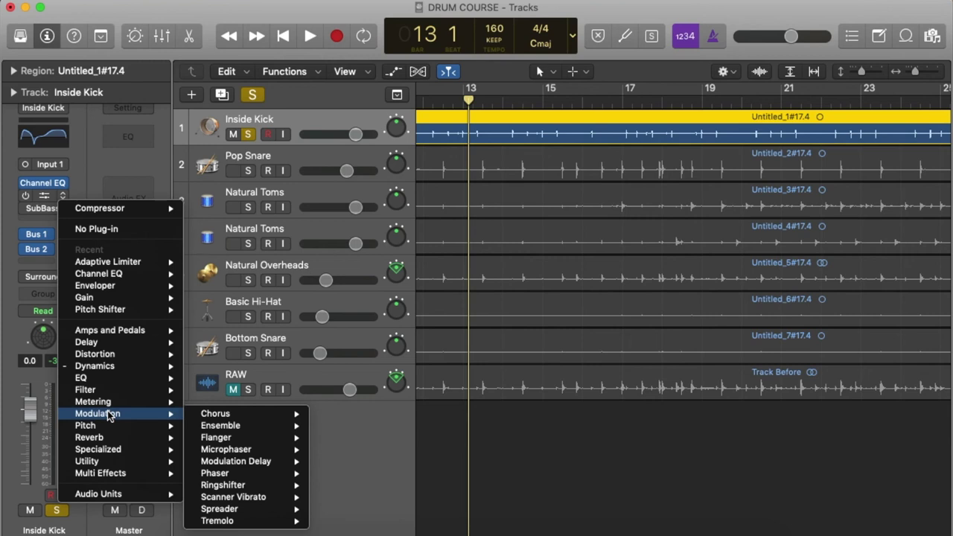
left_click(91, 148)
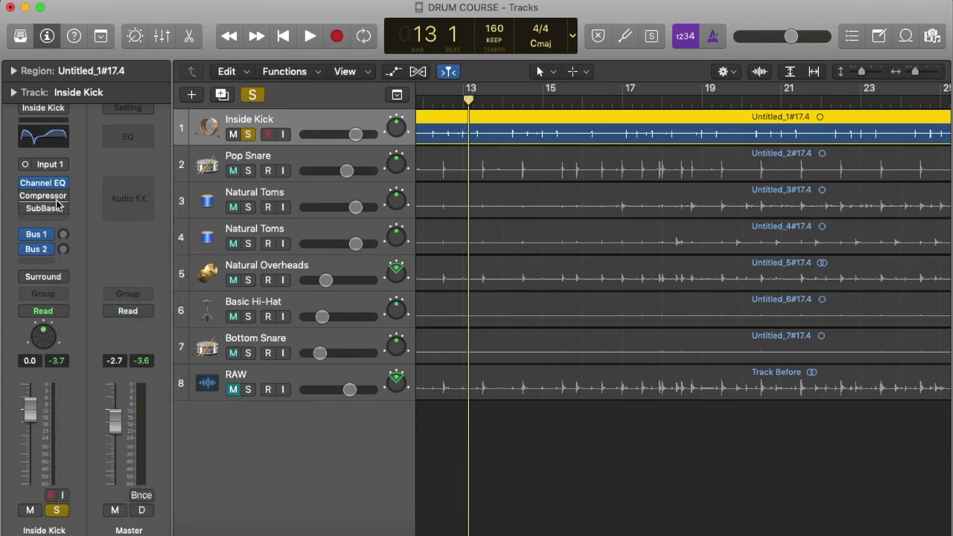
mouse_move(44, 201)
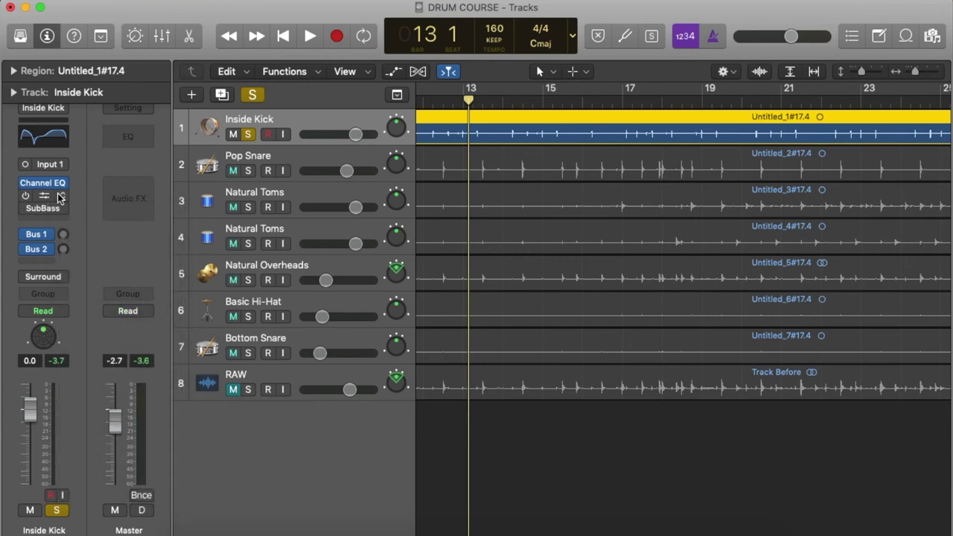
left_click(62, 197)
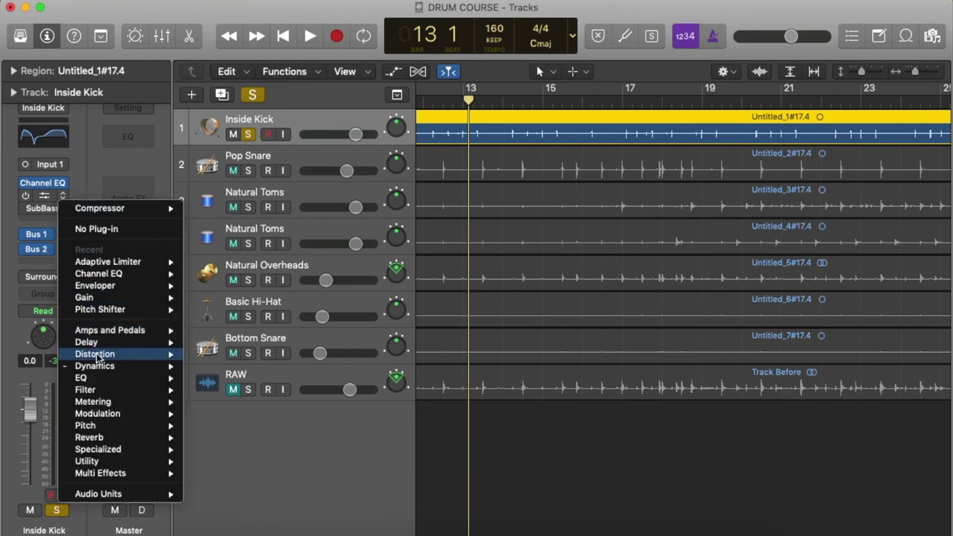
mouse_move(97, 370)
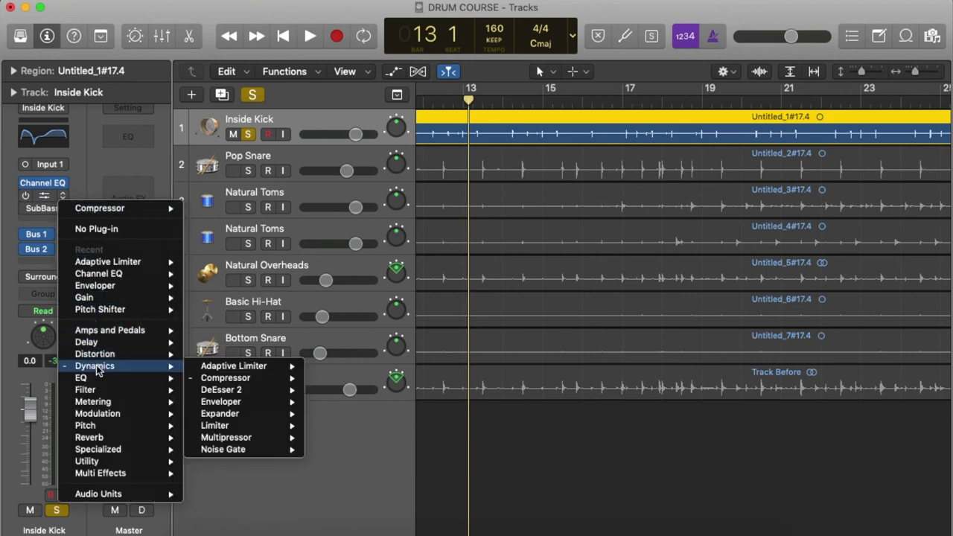
left_click(221, 402)
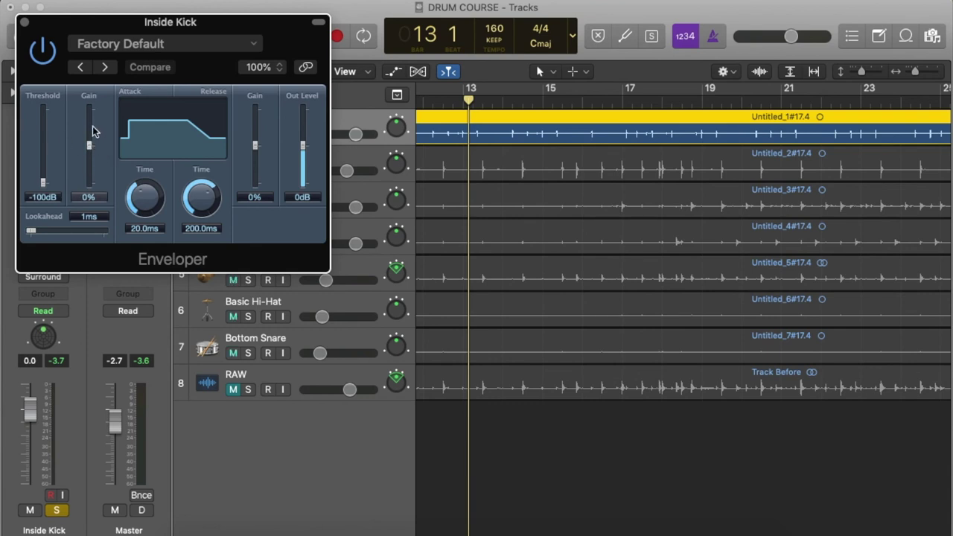
Lower the Enveloper's attack time from 20.0 ms to 17.0 ms
left_click(138, 188)
left_click_drag(138, 188, 132, 191)
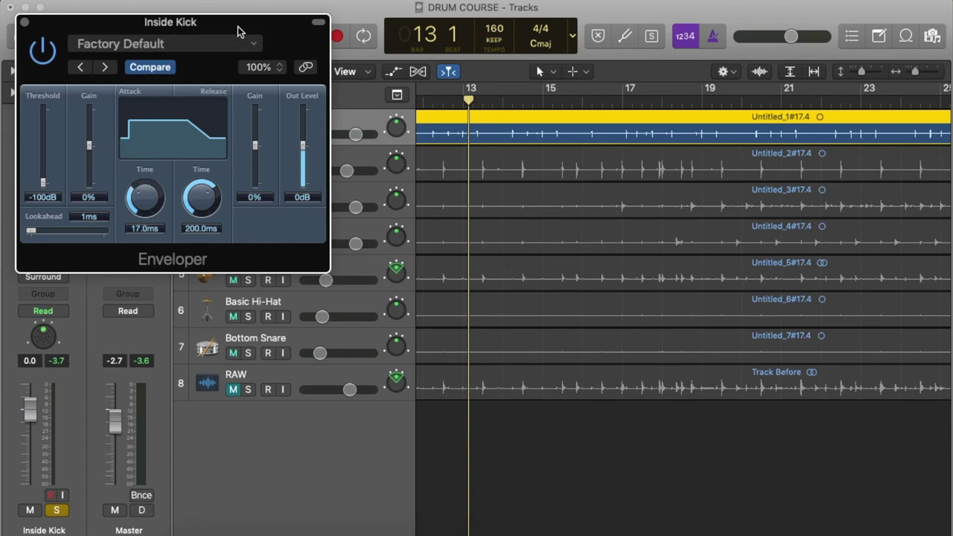
left_click_drag(228, 28, 269, 39)
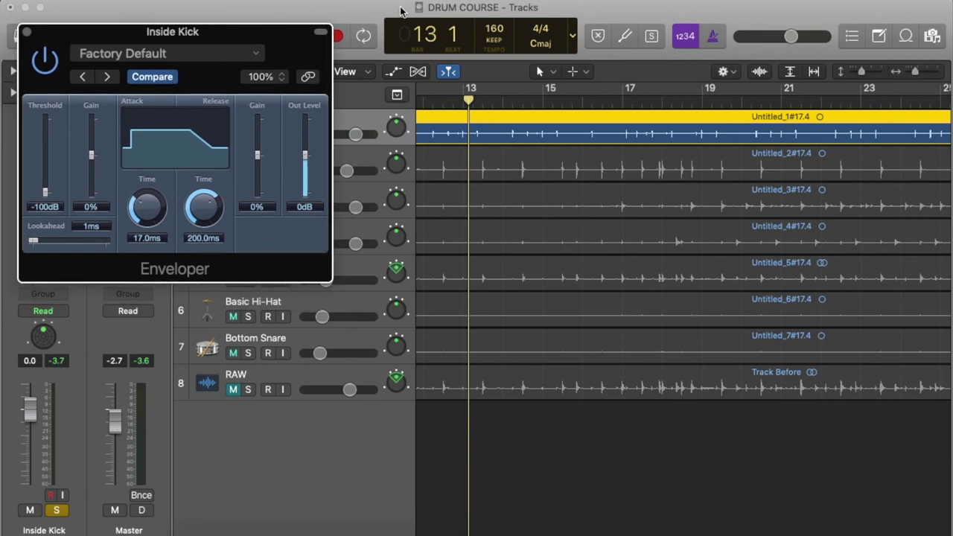
key("Return")
During playback, set the Enveloper's attack gain to 24% and attack time to 35.0 ms
key("space")
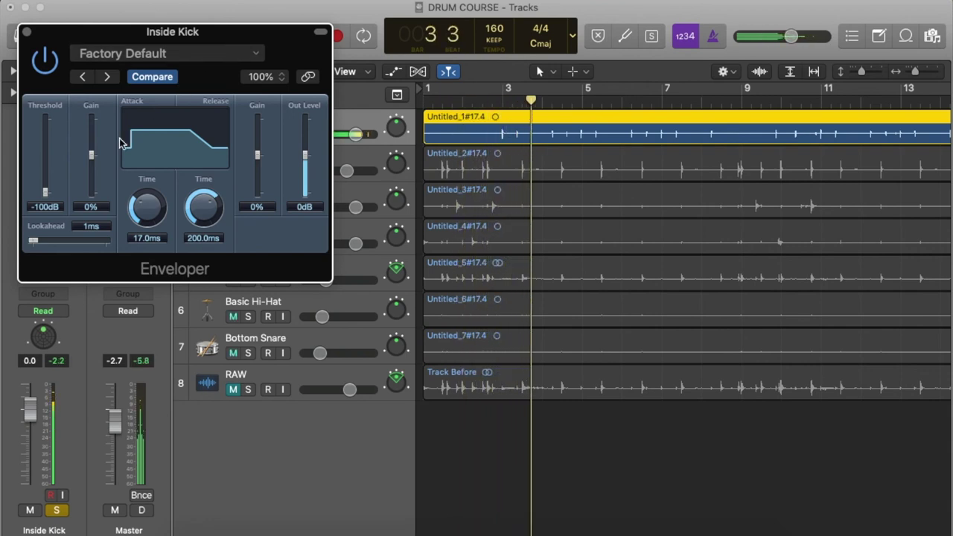
left_click_drag(94, 159, 90, 147)
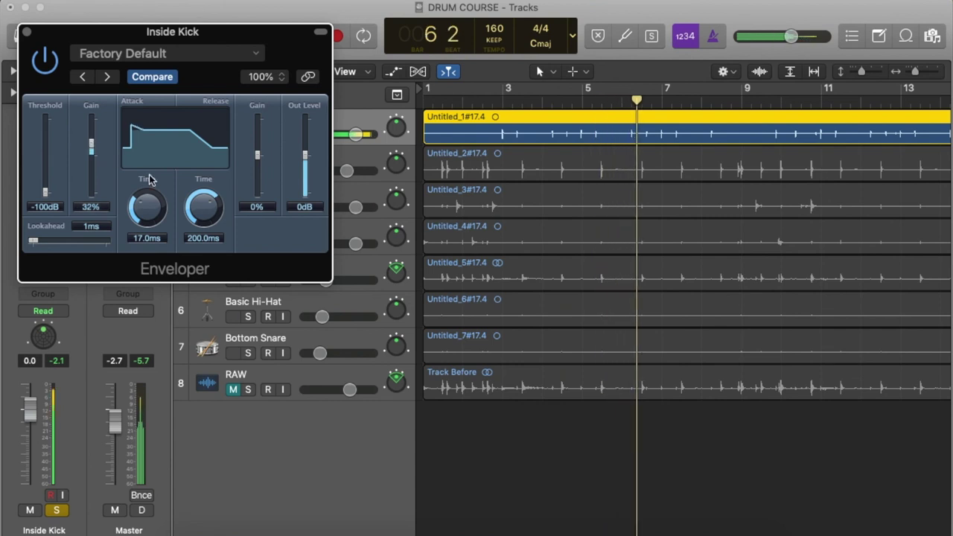
left_click_drag(136, 200, 148, 172)
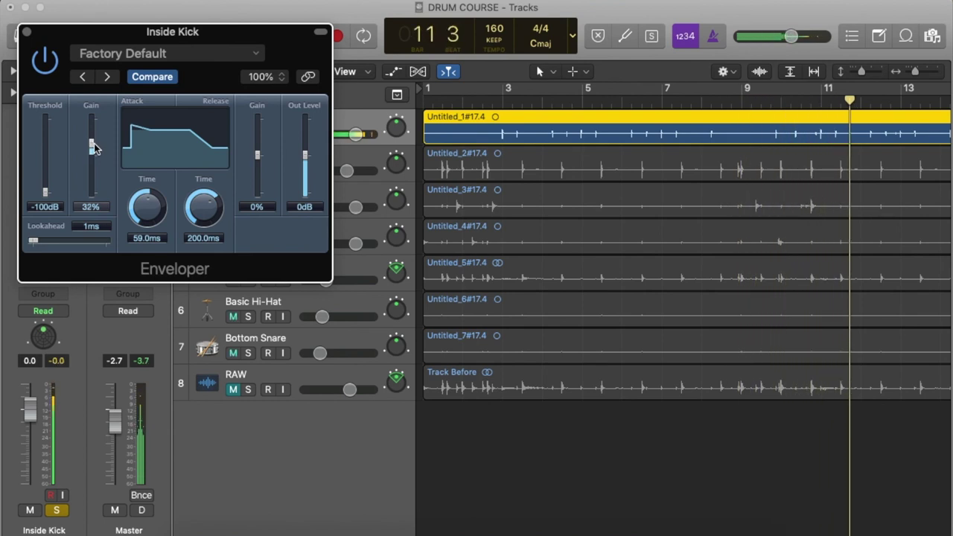
left_click_drag(94, 143, 88, 144)
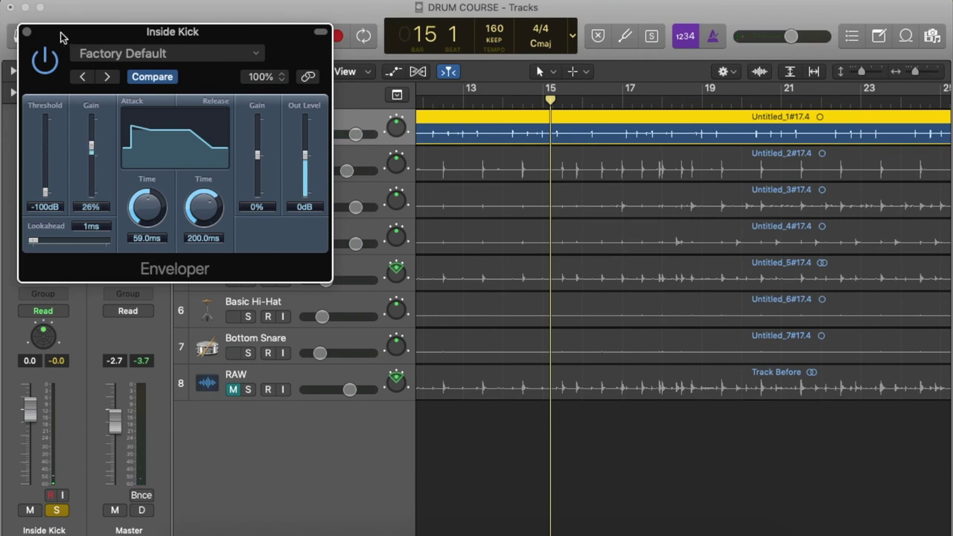
left_click_drag(61, 32, 99, 63)
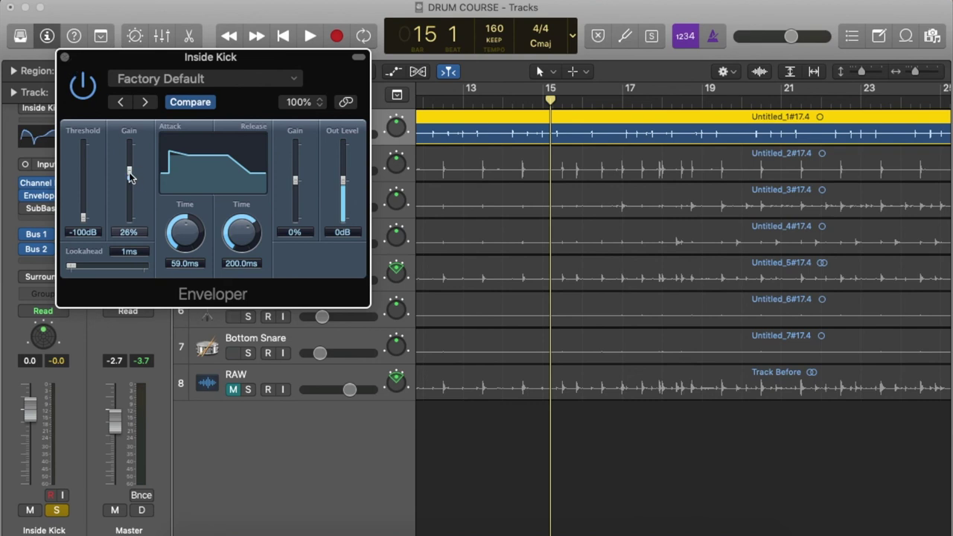
left_click_drag(129, 173, 128, 172)
left_click_drag(186, 217, 184, 221)
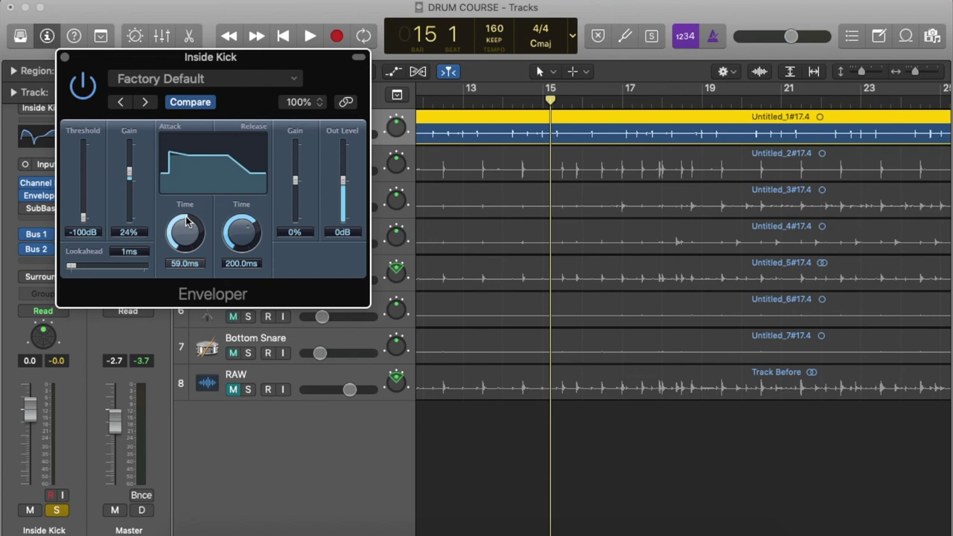
left_click_drag(187, 217, 183, 226)
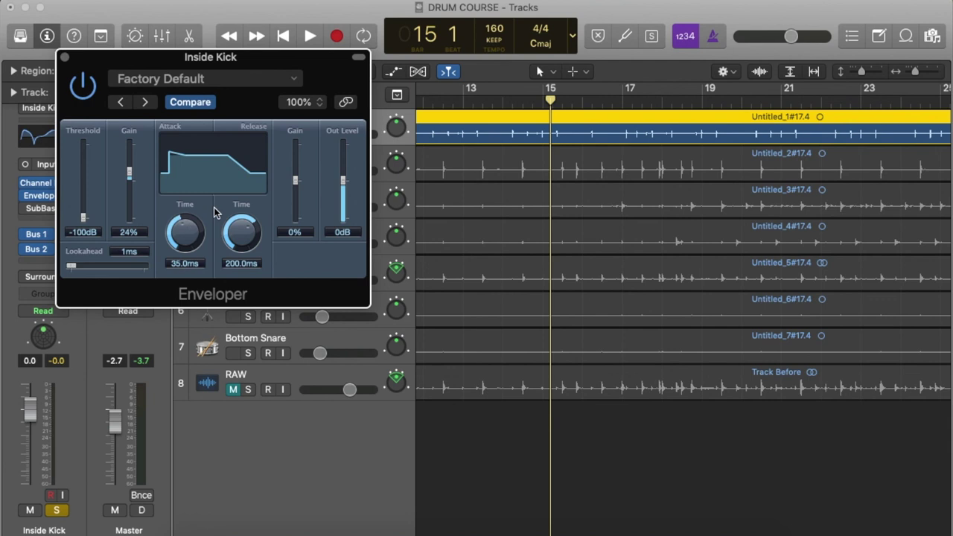
Play from the start, nudge the attack gain, compare the kick with Enveloper bypassed and on, then close it
key("Return")
key("space")
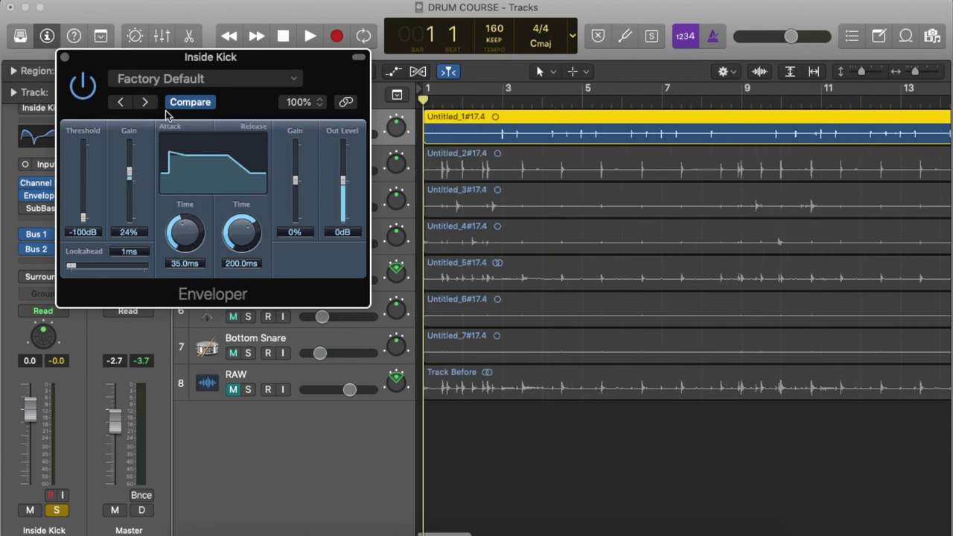
left_click_drag(129, 173, 128, 172)
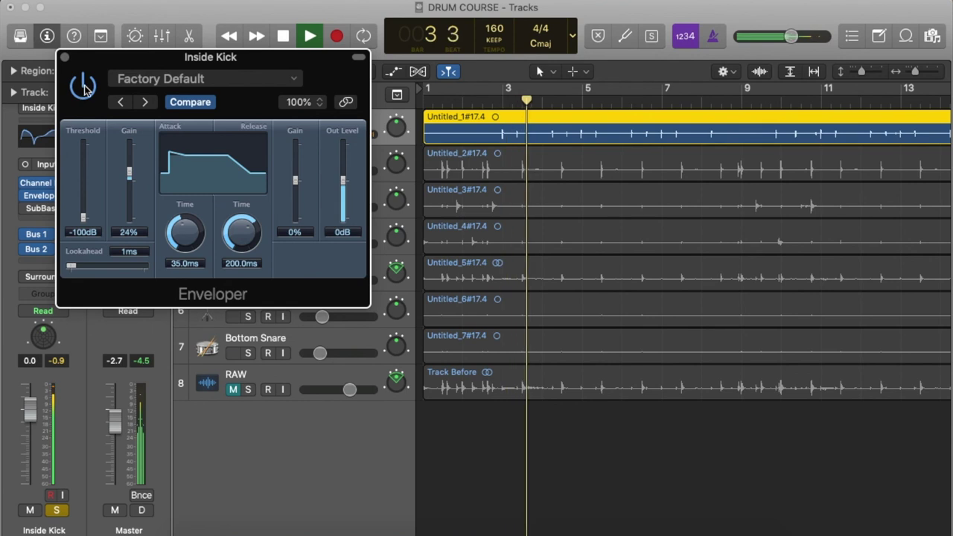
left_click(83, 86)
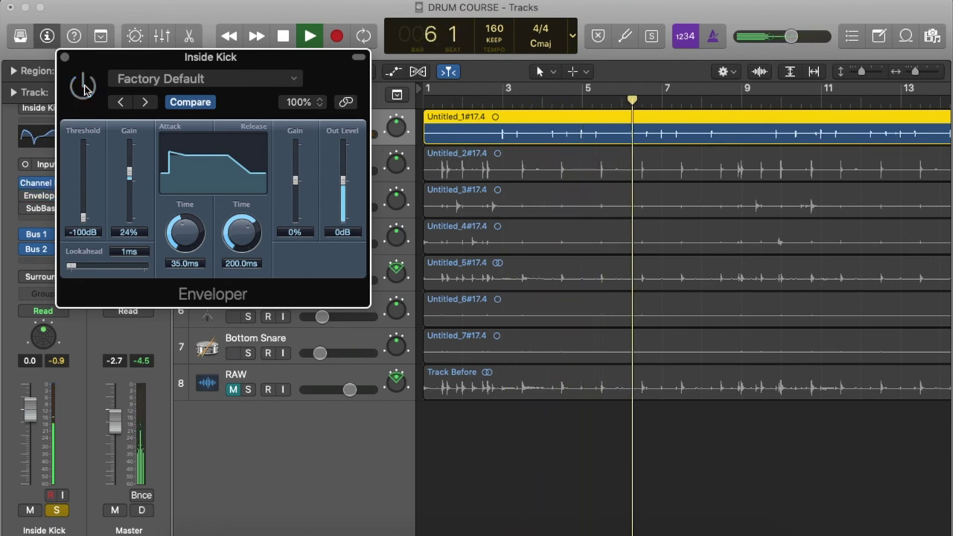
left_click(82, 86)
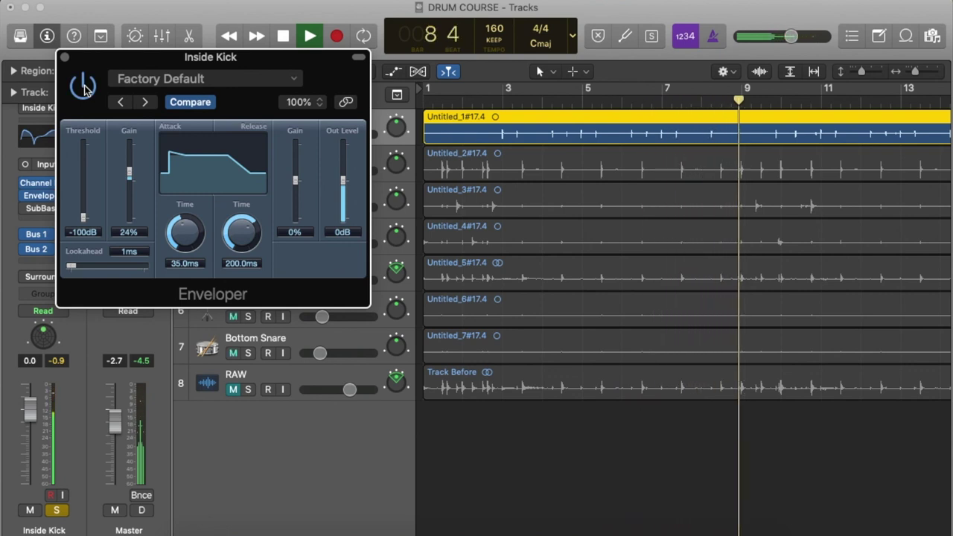
key("space")
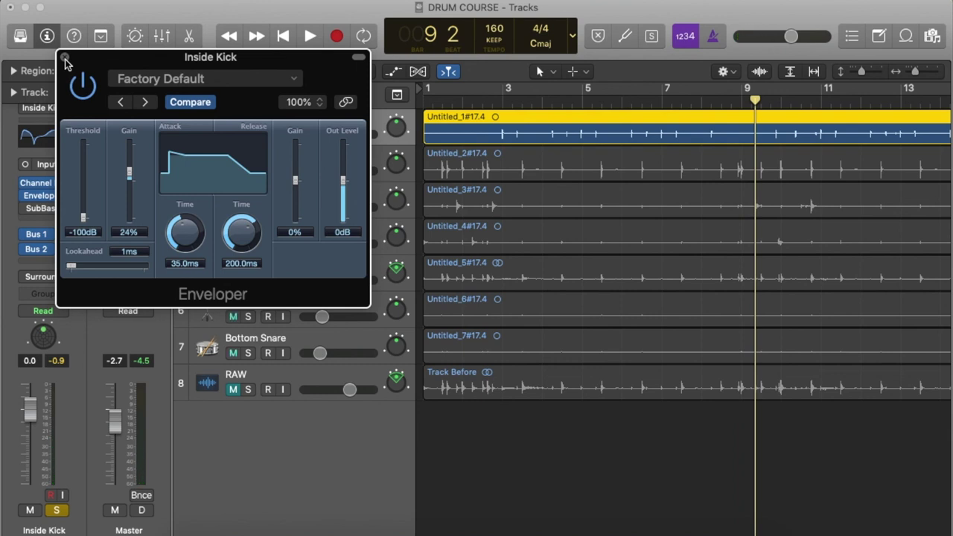
left_click(65, 58)
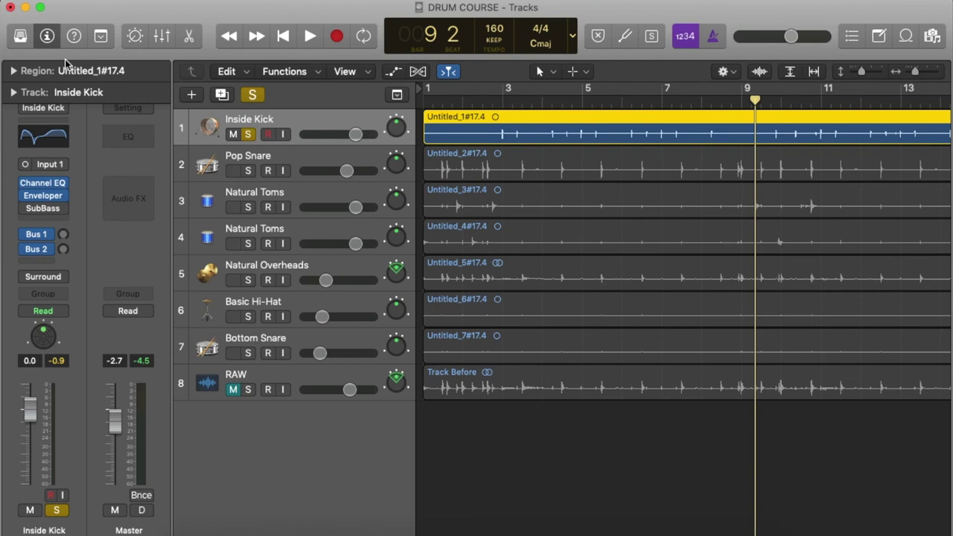